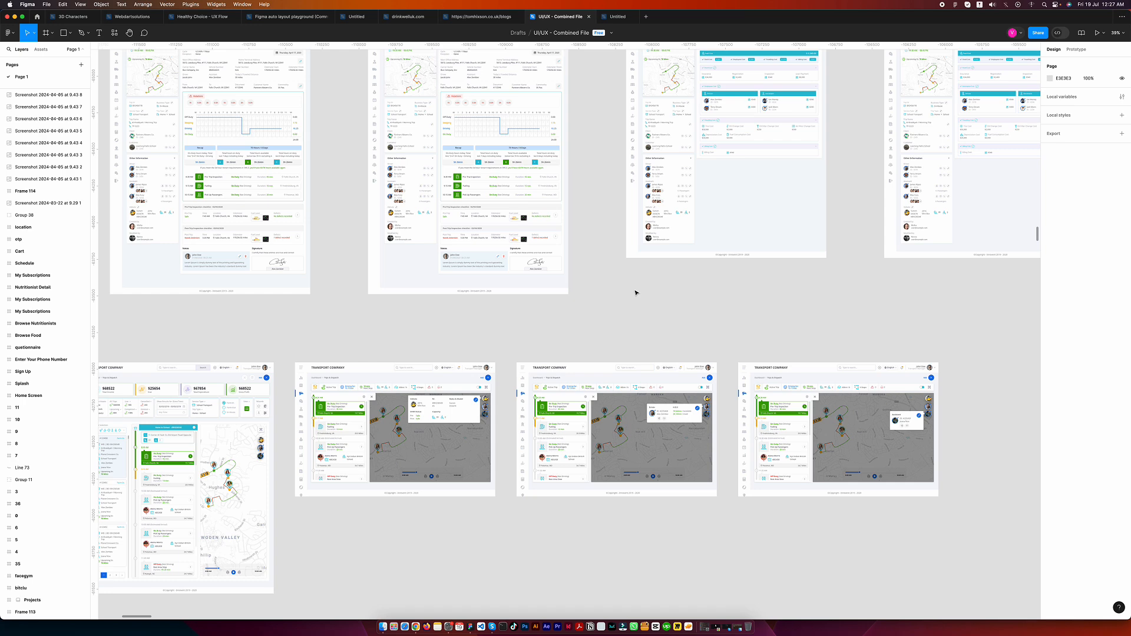
Step: Switch from the combined UI/UX file to the open untitled design file that holds the Loader frame
{"action": "left_click_drag", "start_coordinate": [635, 291], "coordinate": [589, 370]}
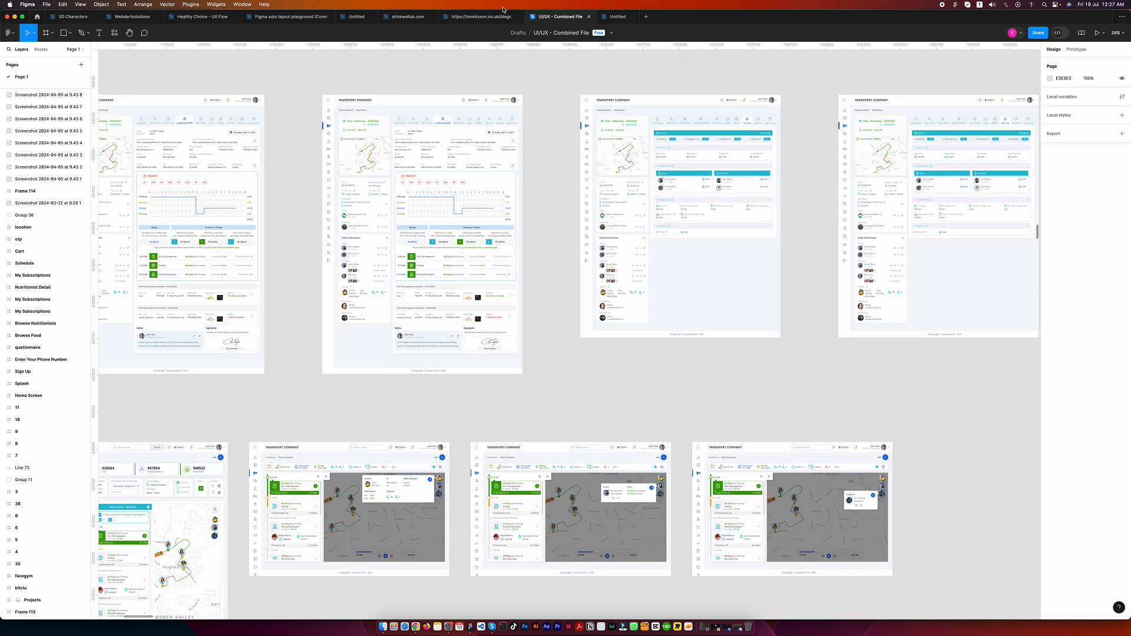
{"action": "left_click", "coordinate": [613, 16]}
{"action": "scroll", "coordinate": [577, 190], "scroll_direction": "down", "scroll_amount": 2}
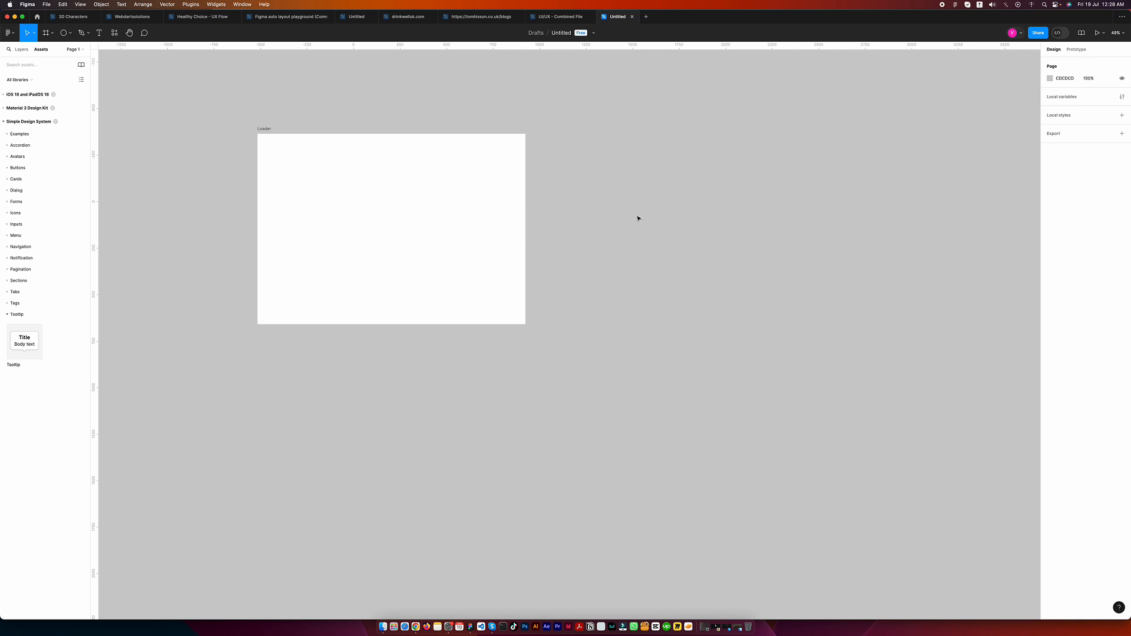
Step: Draw a 320 × 320 circle with the Ellipse tool on the empty canvas to the right of the Loader frame
{"action": "left_click_drag", "start_coordinate": [532, 182], "coordinate": [656, 227]}
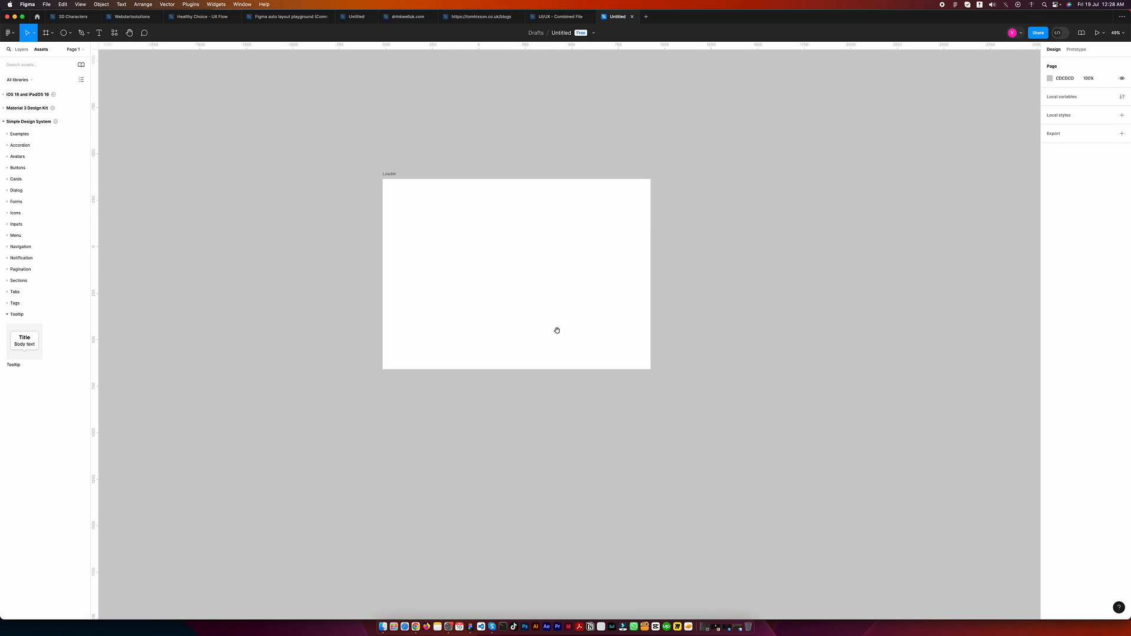
{"action": "left_click", "coordinate": [70, 33]}
{"action": "left_click", "coordinate": [54, 80]}
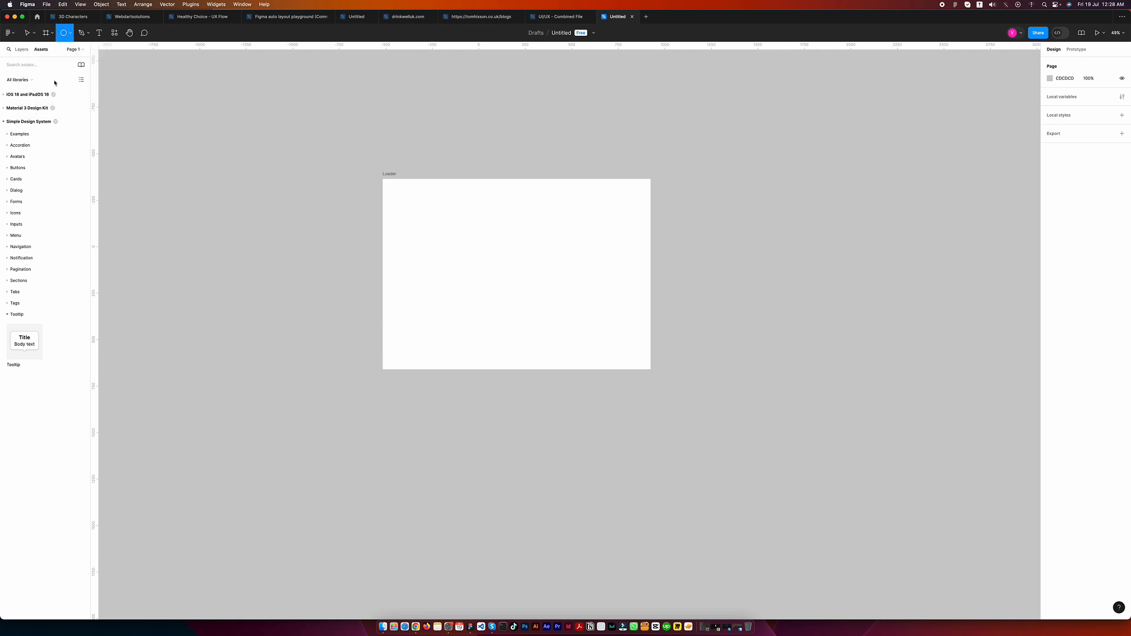
{"action": "left_click_drag", "start_coordinate": [505, 255], "coordinate": [773, 321]}
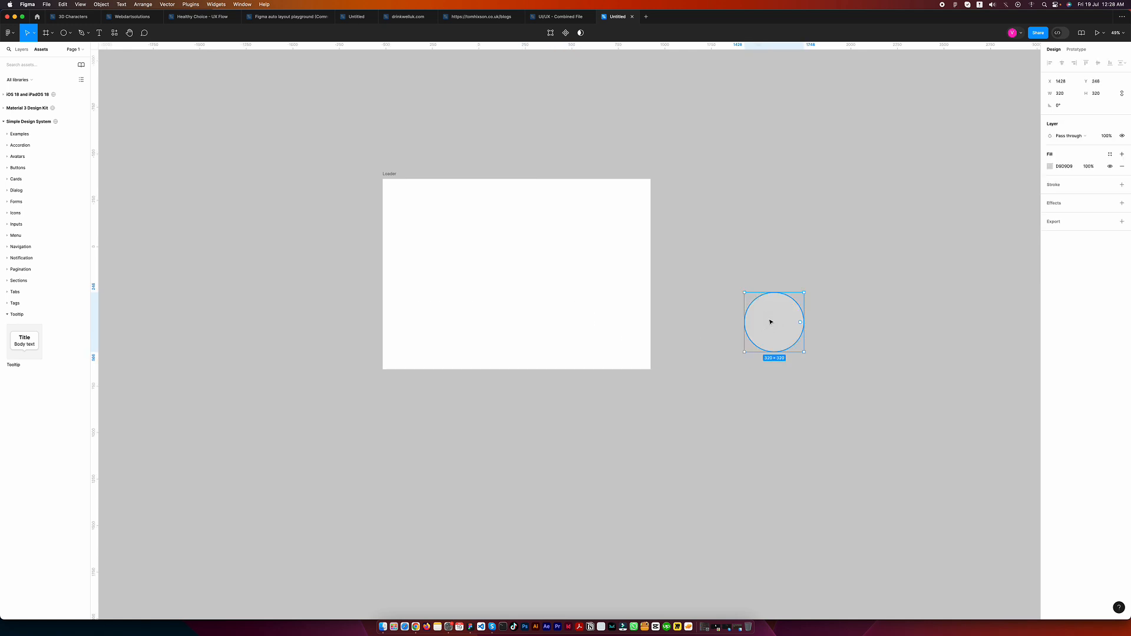
Step: Open the circle into an arc with a sweep of about -83% and hollow it to an inner ratio of about 79.6%
{"action": "scroll", "coordinate": [561, 268], "scroll_direction": "right", "scroll_amount": 5}
{"action": "scroll", "coordinate": [561, 268], "scroll_direction": "down", "scroll_amount": 1}
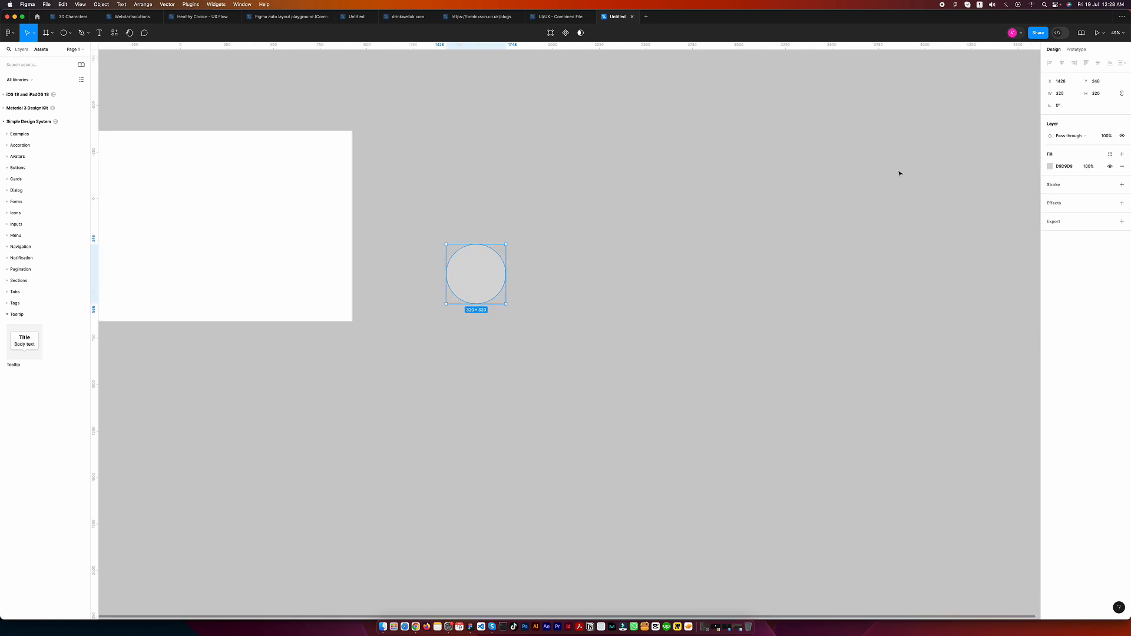
{"action": "key", "text": "shift+0"}
{"action": "left_click_drag", "start_coordinate": [622, 187], "coordinate": [798, 258]}
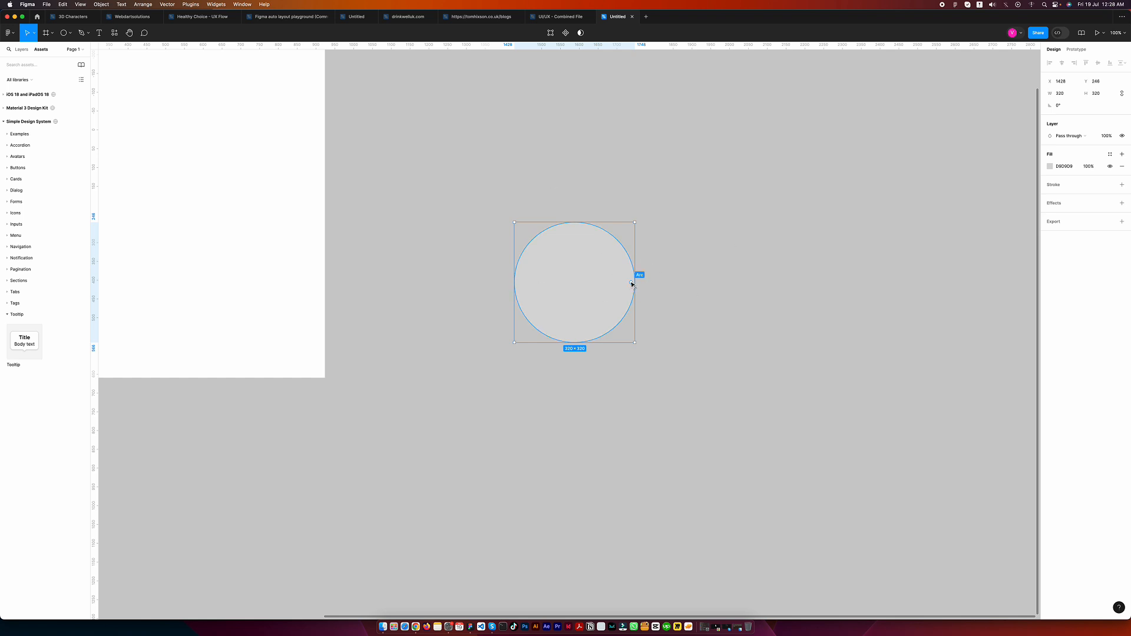
{"action": "left_click_drag", "start_coordinate": [631, 283], "coordinate": [597, 324]}
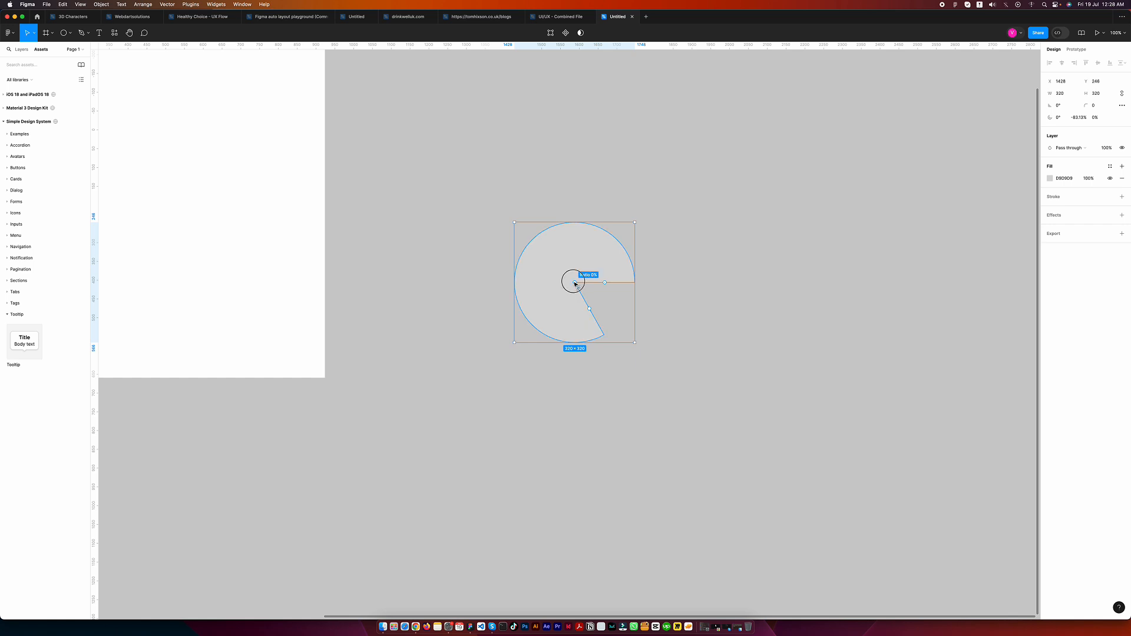
{"action": "left_click_drag", "start_coordinate": [575, 283], "coordinate": [538, 251]}
Step: Refine the arc's inner ratio to about 80% and close its sweep to 100% to form a full ring
{"action": "scroll", "coordinate": [538, 251], "scroll_direction": "up", "scroll_amount": 10}
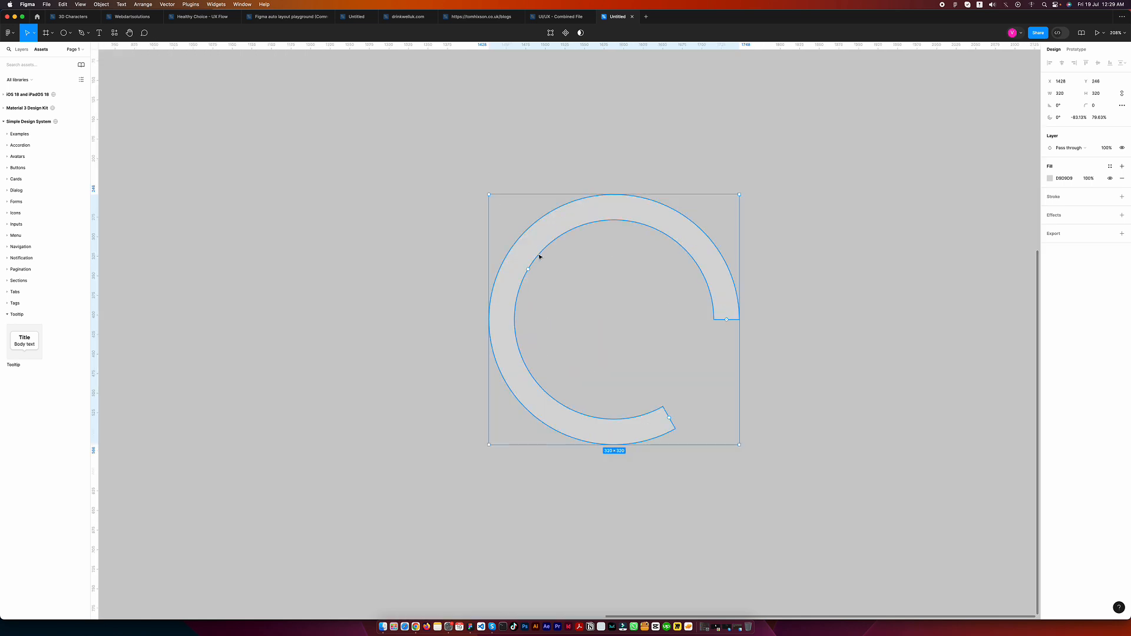
{"action": "scroll", "coordinate": [523, 293], "scroll_direction": "up", "scroll_amount": 5}
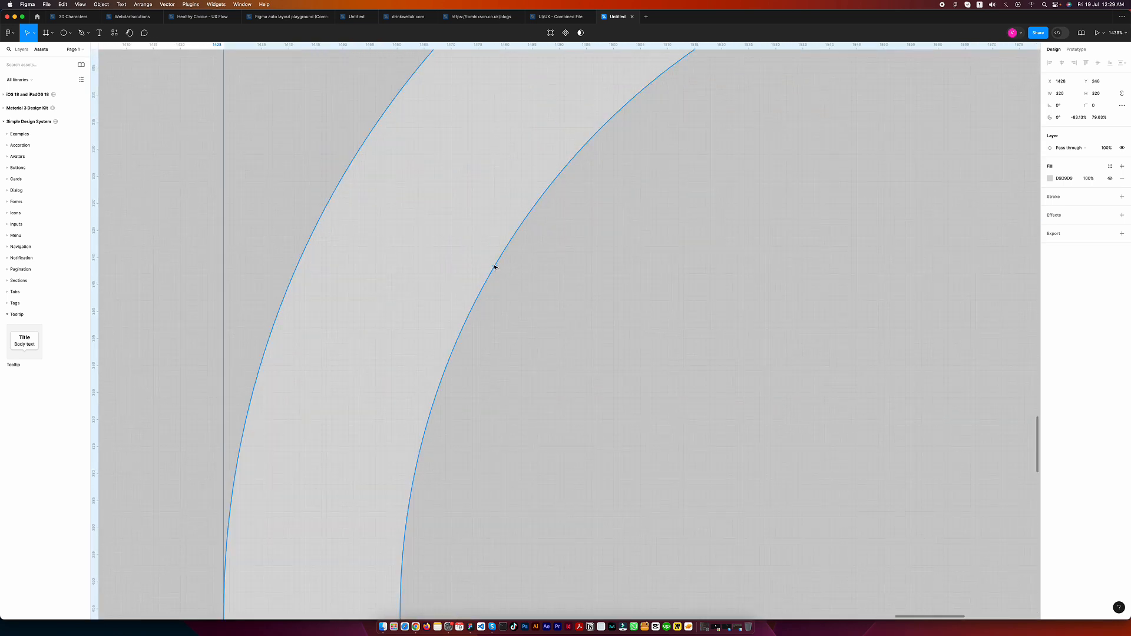
{"action": "mouse_move", "coordinate": [494, 267]}
{"action": "left_mouse_down"}
{"action": "mouse_move", "coordinate": [537, 286]}
{"action": "mouse_move", "coordinate": [494, 264]}
{"action": "left_mouse_up"}
{"action": "scroll", "coordinate": [471, 268], "scroll_direction": "down", "scroll_amount": 10}
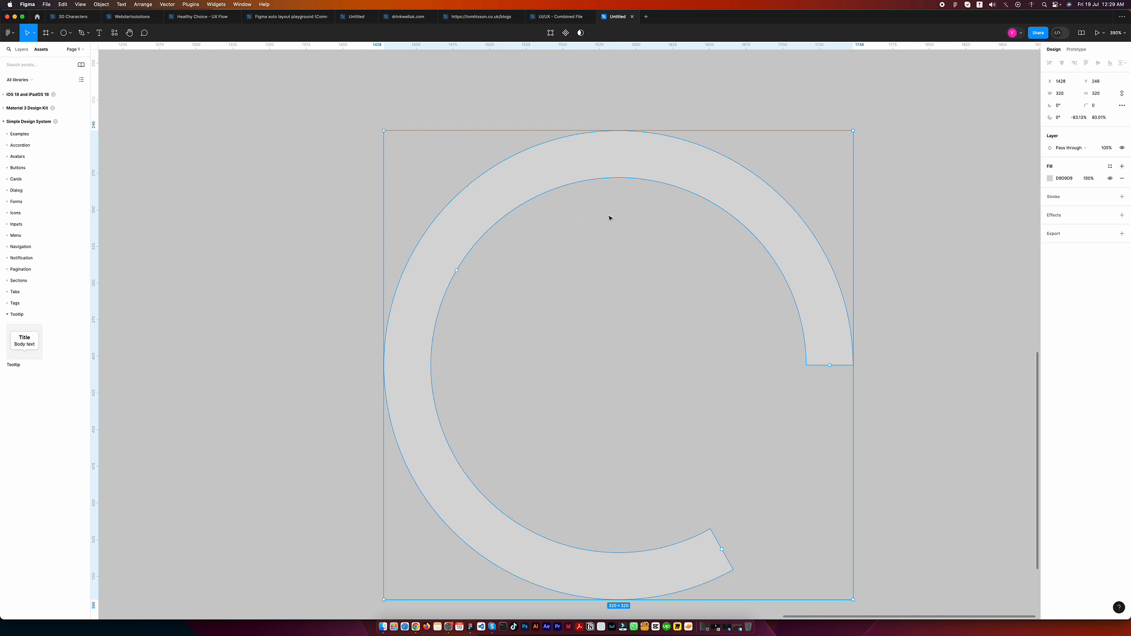
{"action": "scroll", "coordinate": [518, 236], "scroll_direction": "down", "scroll_amount": 5}
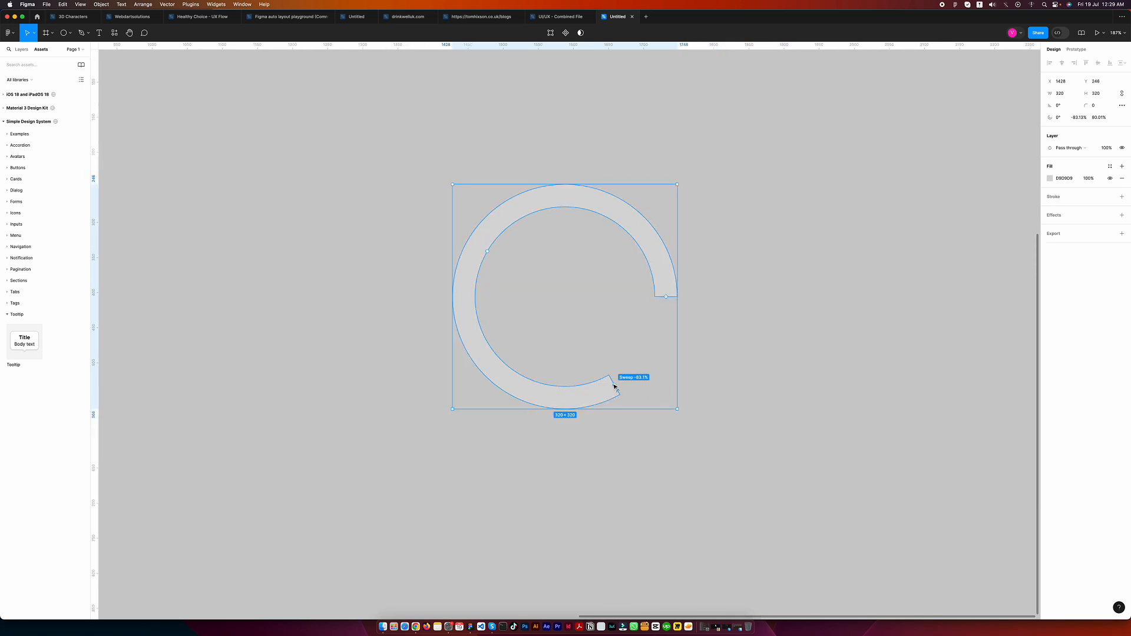
{"action": "left_click_drag", "start_coordinate": [613, 386], "coordinate": [685, 299]}
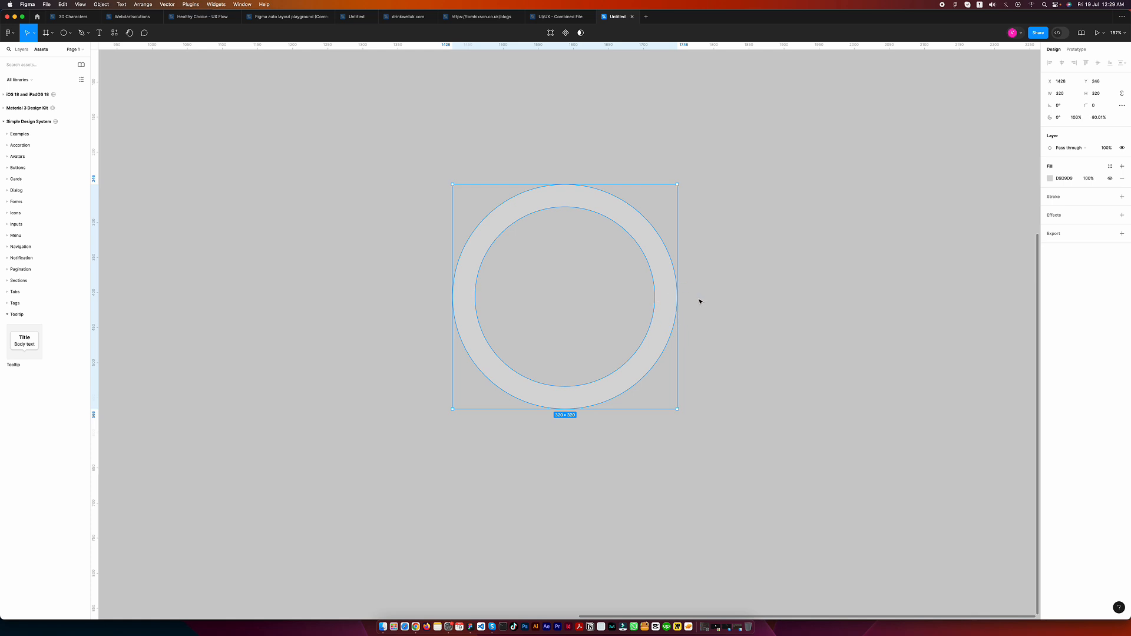
{"action": "left_click", "coordinate": [708, 151]}
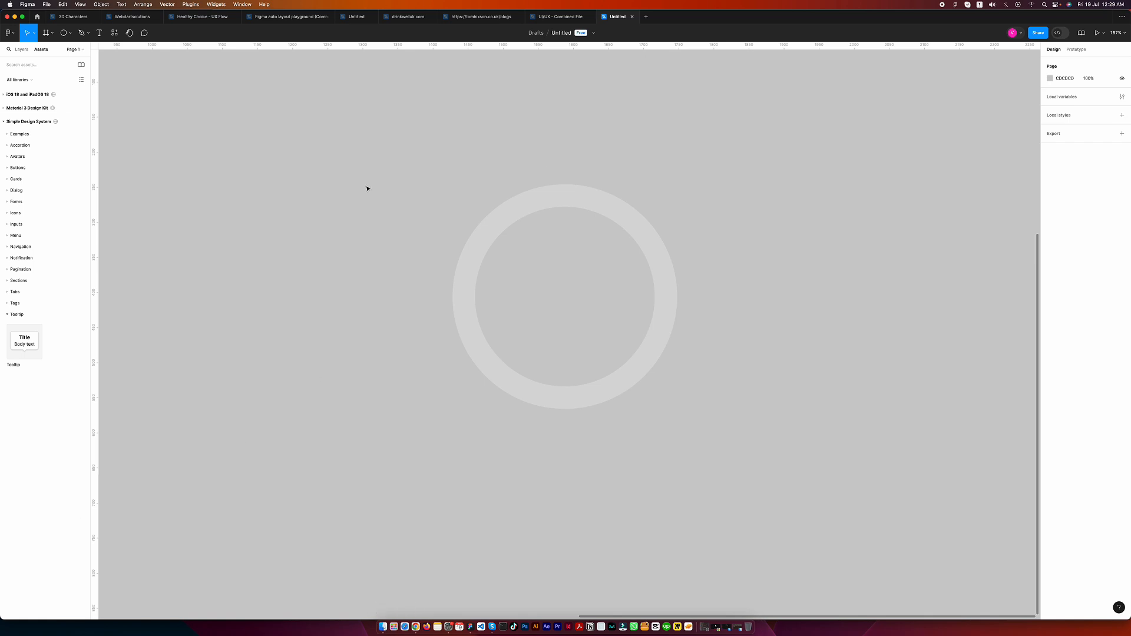
Step: Duplicate the ring in place and select the upper copy, Ellipse 2, in the layer list
{"action": "scroll", "coordinate": [616, 227], "scroll_direction": "up", "scroll_amount": 5}
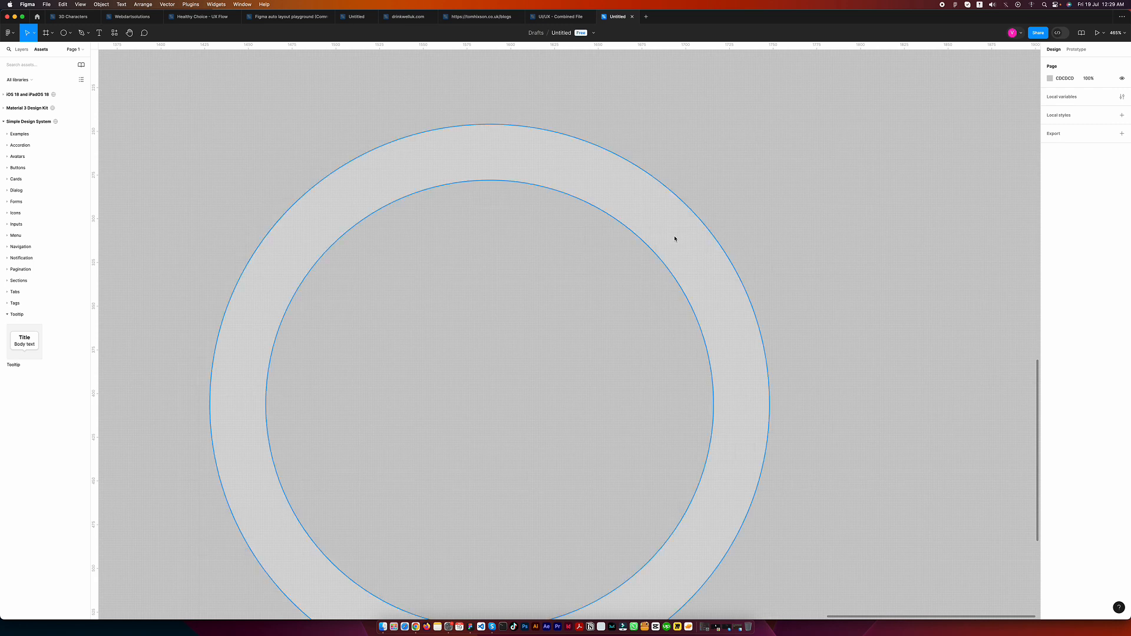
{"action": "scroll", "coordinate": [675, 239], "scroll_direction": "down", "scroll_amount": 10}
{"action": "left_click_drag", "start_coordinate": [743, 293], "coordinate": [701, 286]}
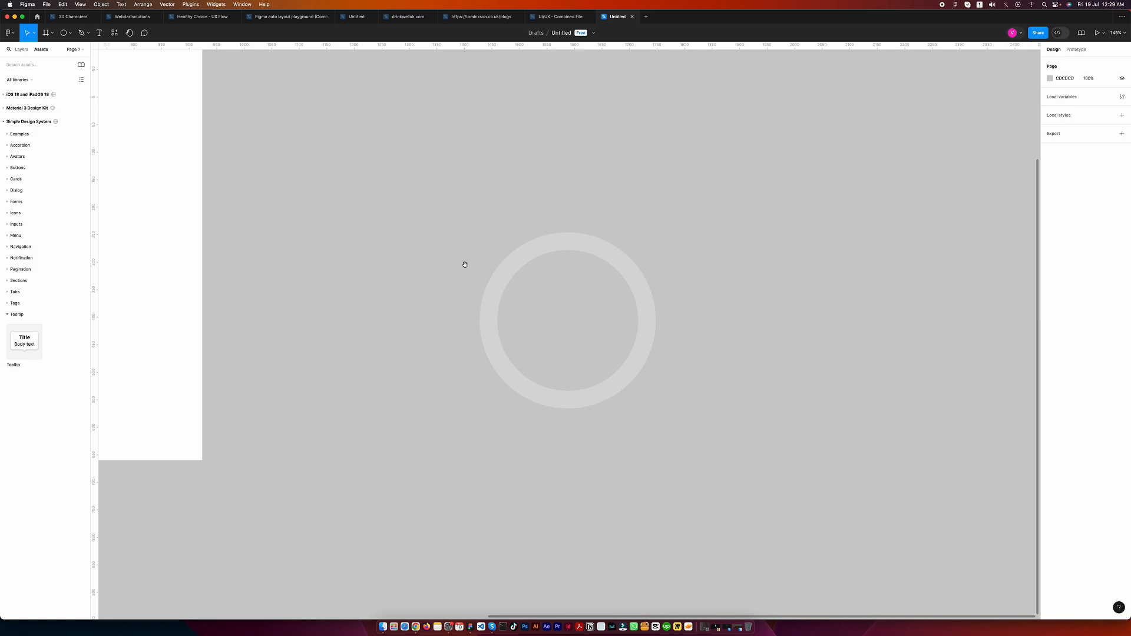
{"action": "scroll", "coordinate": [637, 318], "scroll_direction": "right", "scroll_amount": 3}
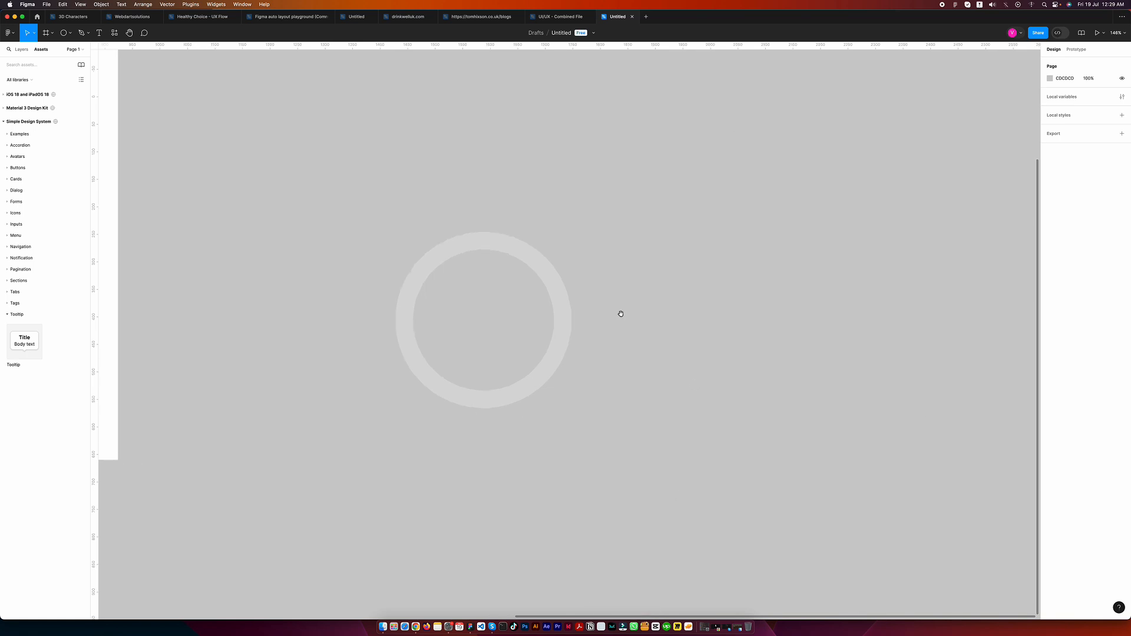
{"action": "left_click", "coordinate": [516, 247]}
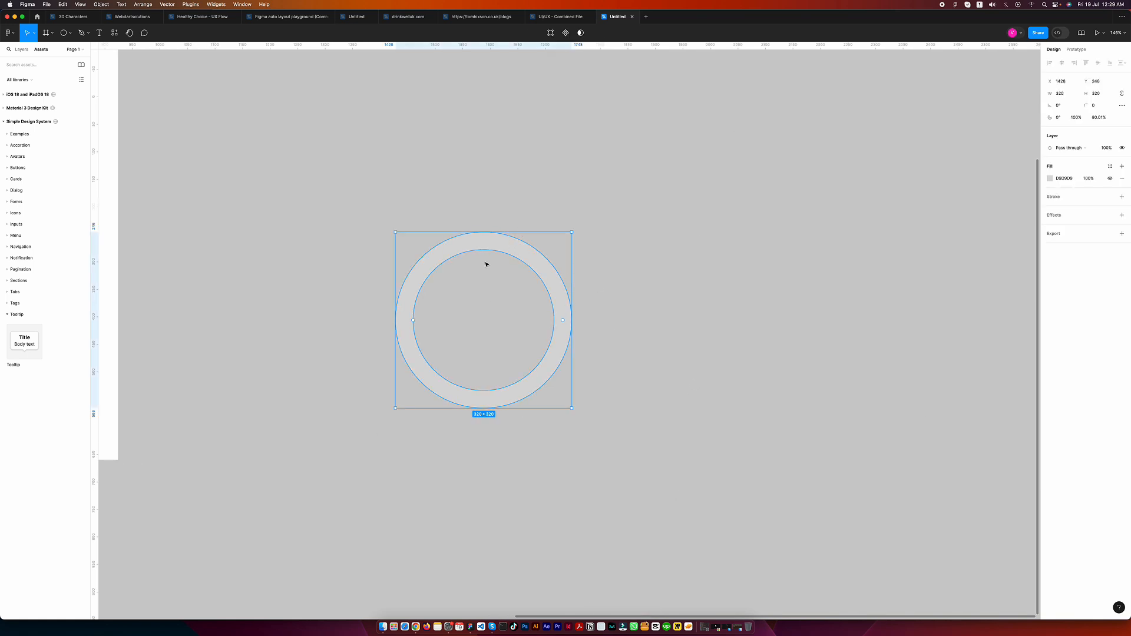
{"action": "left_click_drag", "start_coordinate": [627, 225], "coordinate": [683, 209]}
{"action": "left_click", "coordinate": [683, 209]}
{"action": "left_click", "coordinate": [593, 251]}
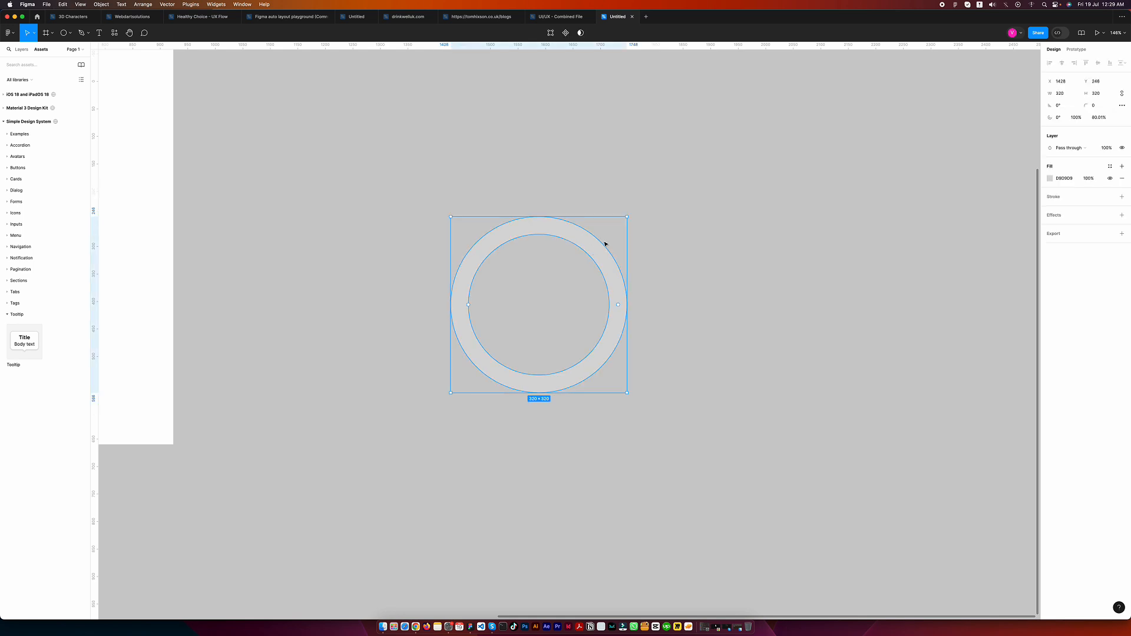
{"action": "left_click", "coordinate": [21, 50]}
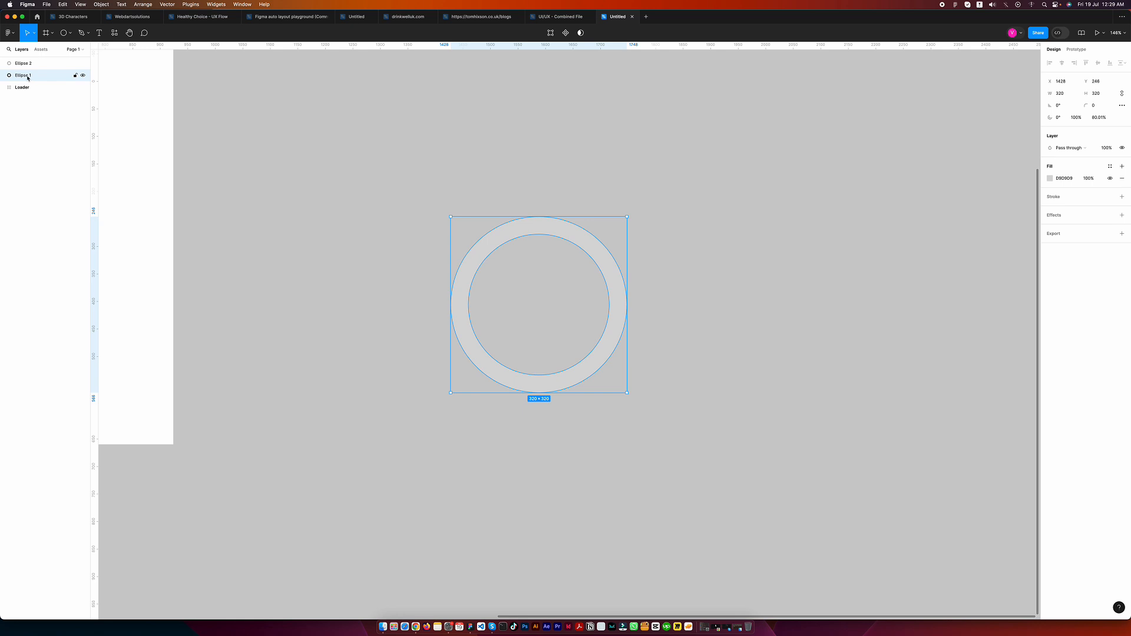
{"action": "left_click", "coordinate": [30, 65]}
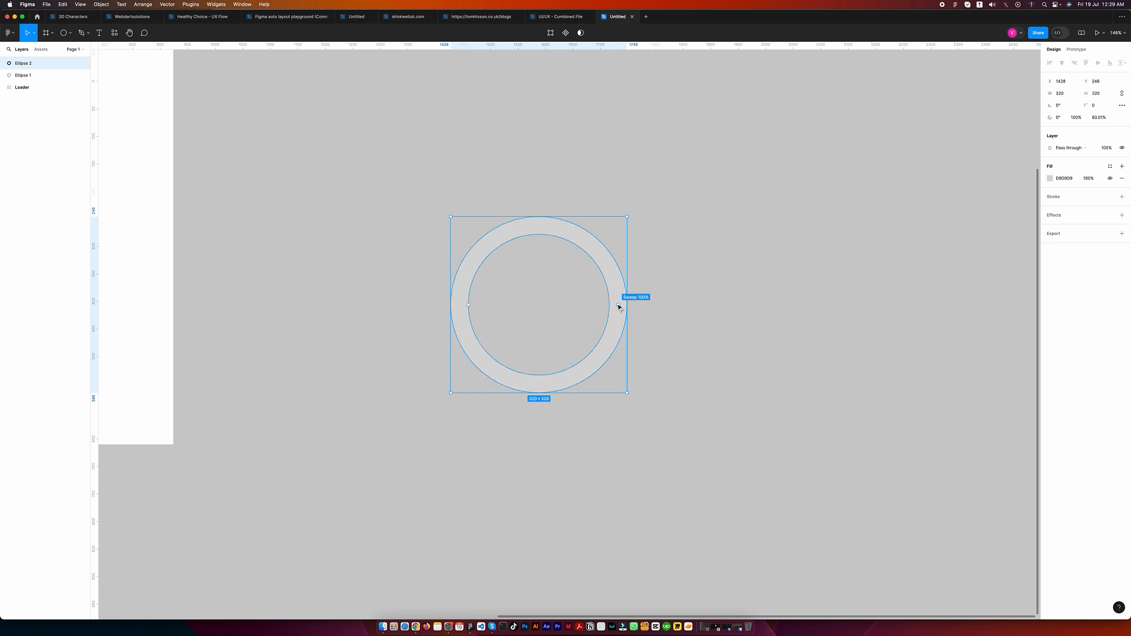
Step: Reduce the upper ring's sweep to -25% so that it forms an upper-right quarter arc
{"action": "left_click_drag", "start_coordinate": [619, 306], "coordinate": [550, 228]}
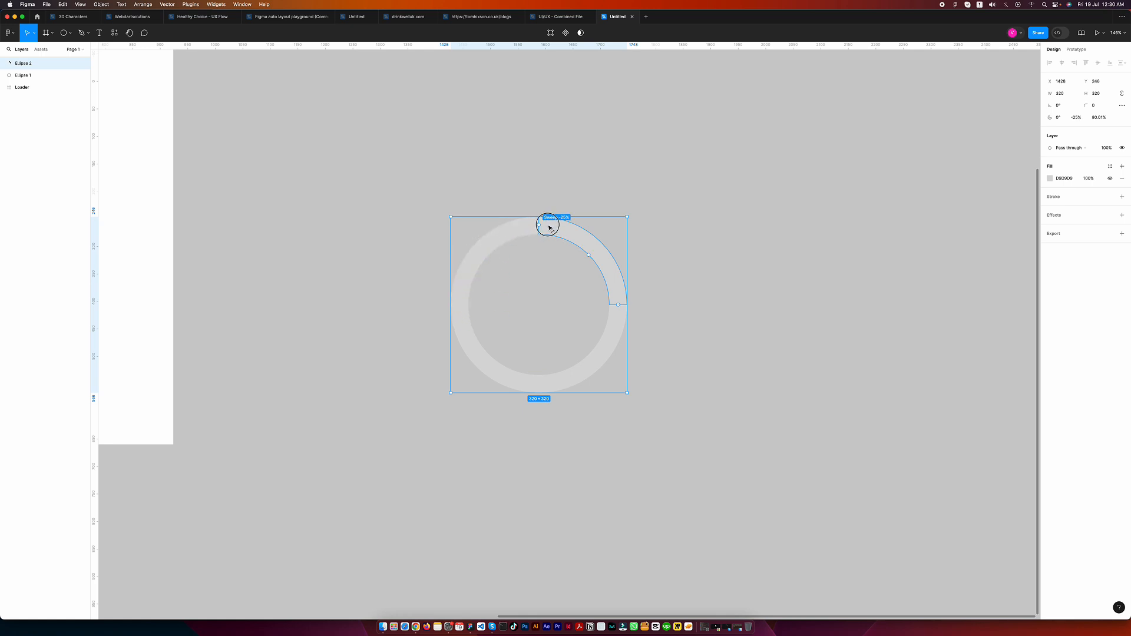
{"action": "mouse_move", "coordinate": [549, 228]}
{"action": "left_mouse_down"}
{"action": "mouse_move", "coordinate": [487, 242]}
{"action": "mouse_move", "coordinate": [463, 269]}
{"action": "mouse_move", "coordinate": [522, 220]}
{"action": "mouse_move", "coordinate": [559, 229]}
{"action": "mouse_move", "coordinate": [539, 224]}
{"action": "left_mouse_up"}
{"action": "left_click_drag", "start_coordinate": [539, 225], "coordinate": [539, 224]}
Step: Change the quarter arc's fill color to blue 589FF2
{"action": "left_click", "coordinate": [1050, 178]}
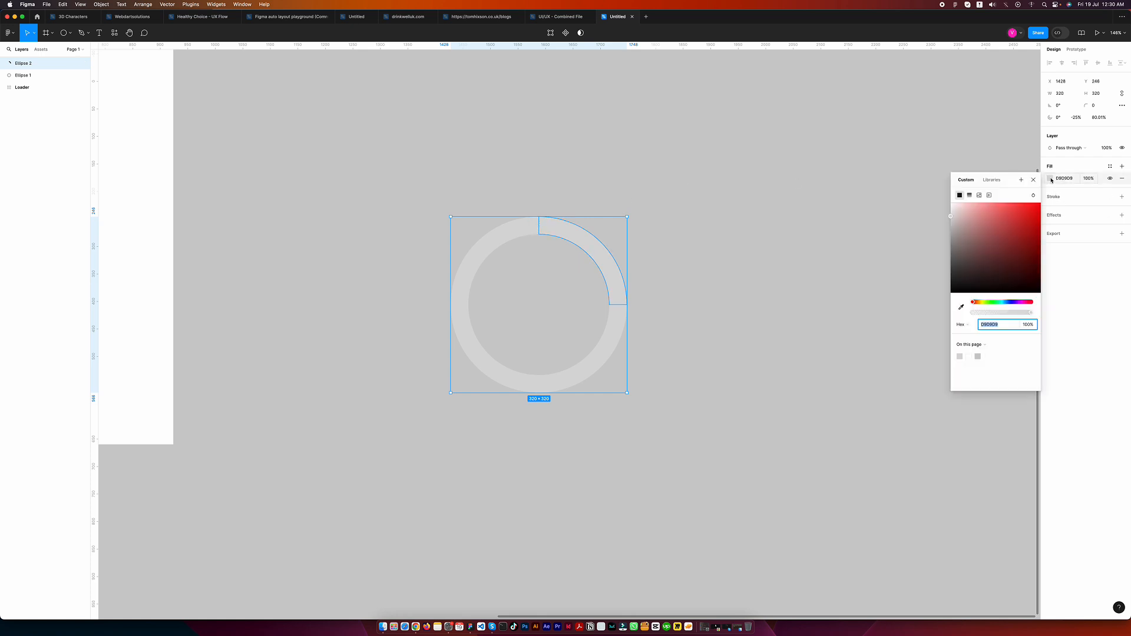
{"action": "left_click", "coordinate": [1003, 301]}
{"action": "left_click_drag", "start_coordinate": [1005, 302], "coordinate": [1007, 302]}
{"action": "left_click", "coordinate": [1003, 208]}
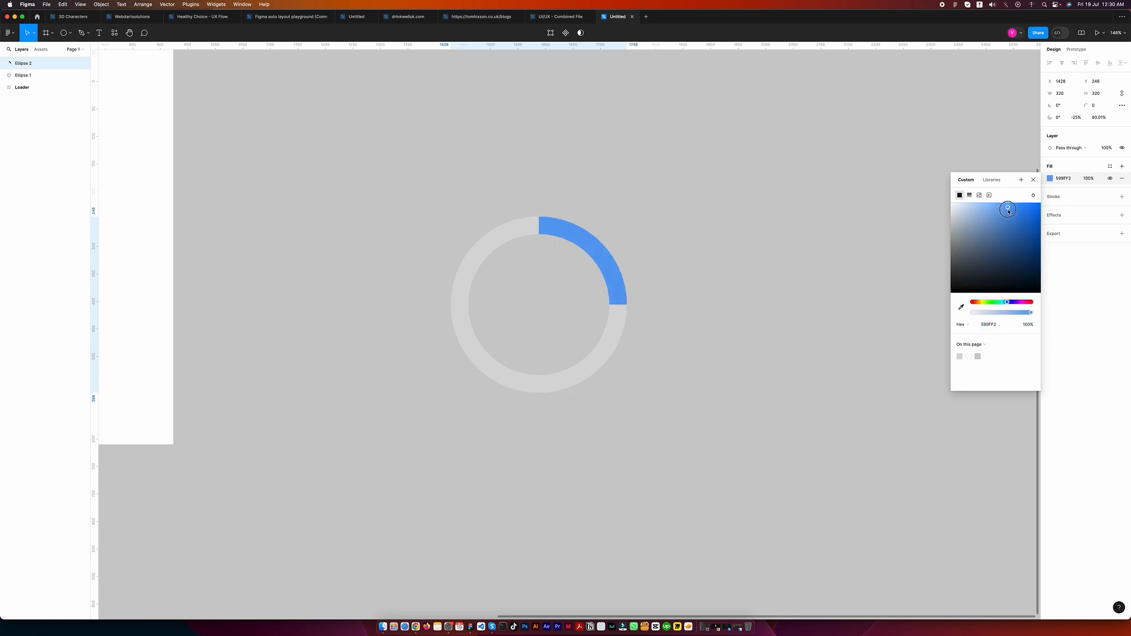
{"action": "left_click", "coordinate": [725, 256]}
Step: Create one component from the gray ring and the blue arc, and rename it Spinner
{"action": "scroll", "coordinate": [726, 256], "scroll_direction": "left", "scroll_amount": 3}
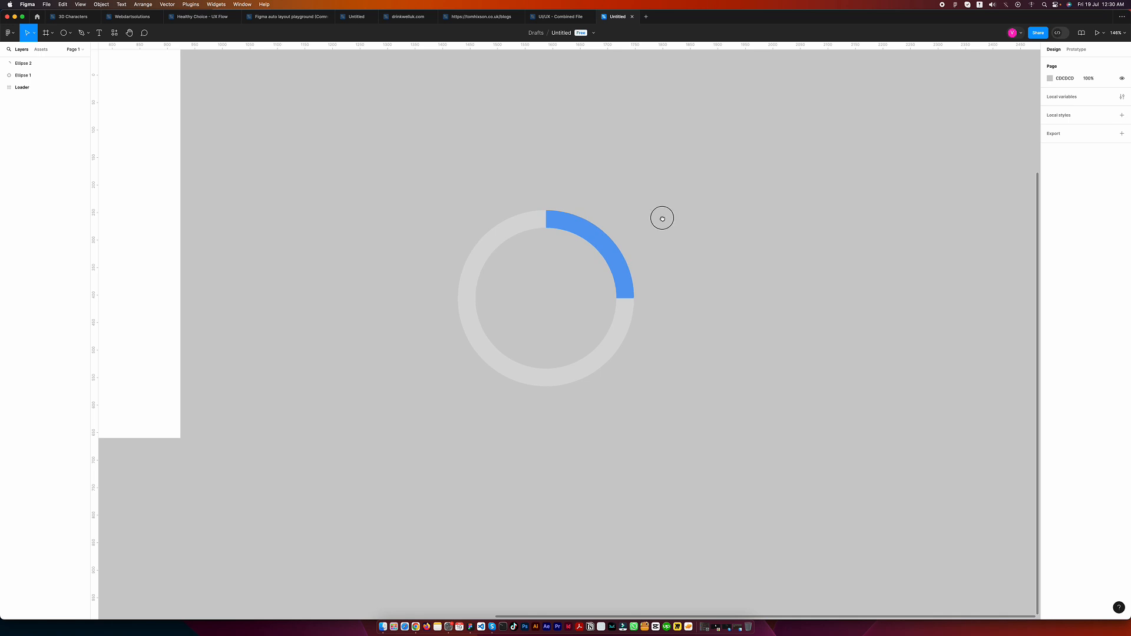
{"action": "left_click_drag", "start_coordinate": [756, 187], "coordinate": [466, 392]}
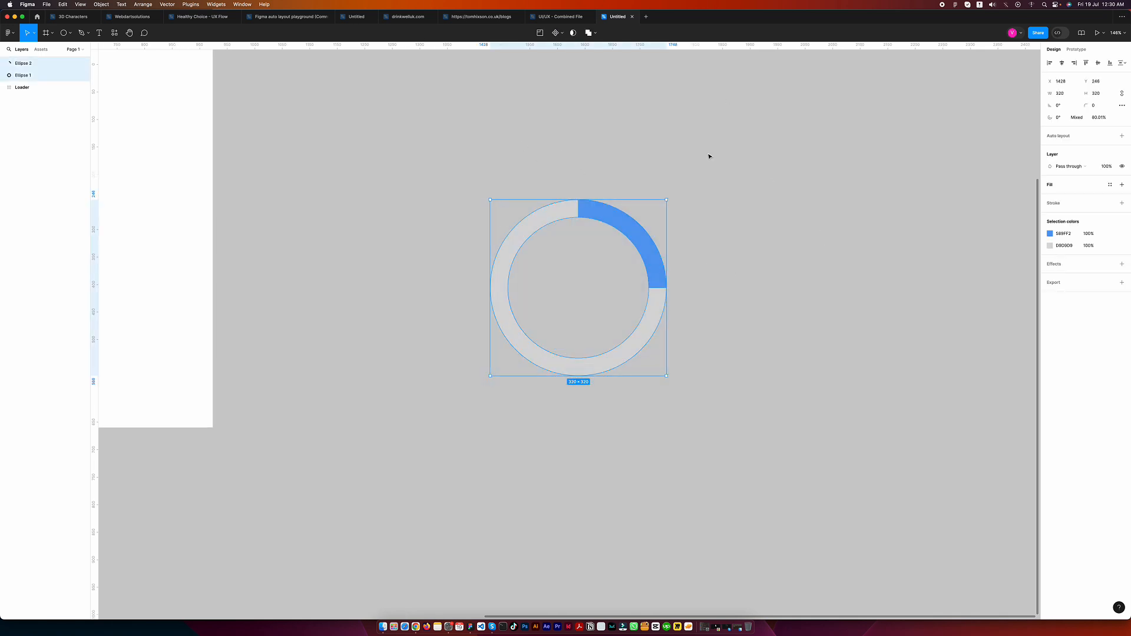
{"action": "left_click", "coordinate": [556, 33]}
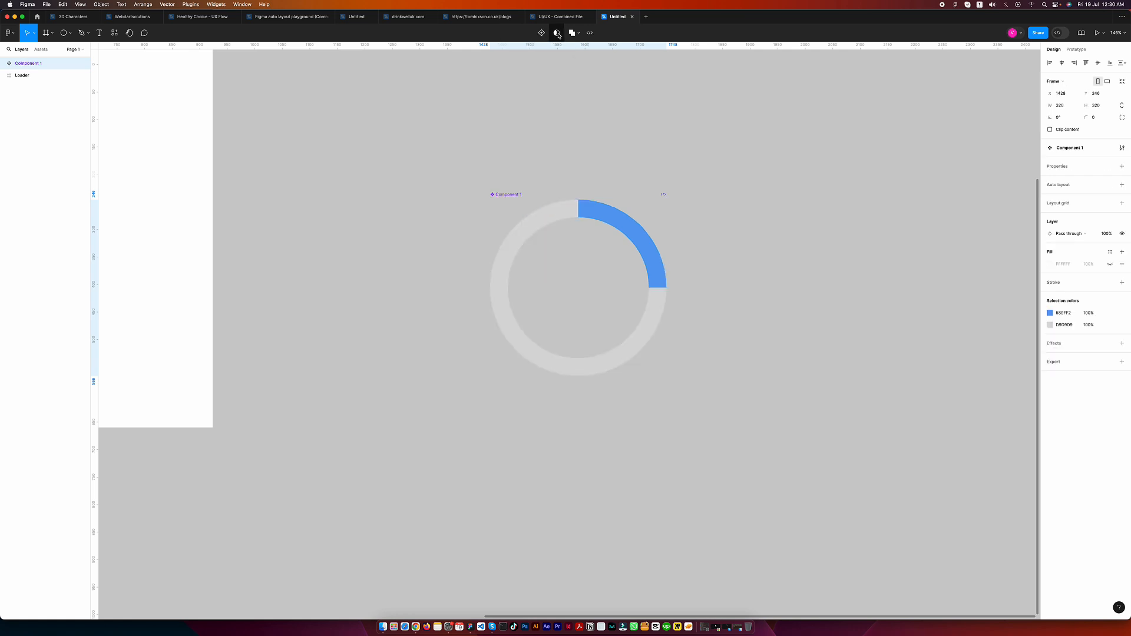
{"action": "left_click", "coordinate": [649, 112]}
{"action": "left_click", "coordinate": [500, 194]}
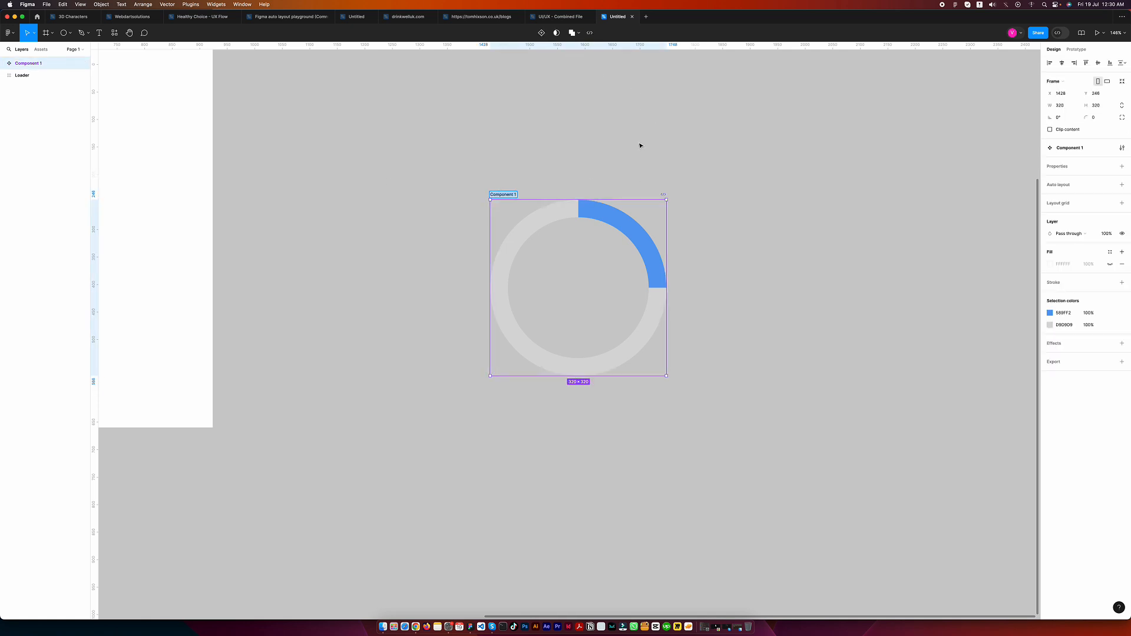
{"action": "key", "text": "super+r"}
{"action": "type", "text": "Spinner"}
{"action": "key", "text": "Return"}
Step: Add three more variants to the Spinner component, stacked below the default one
{"action": "scroll", "coordinate": [652, 155], "scroll_direction": "down", "scroll_amount": 5}
{"action": "left_click", "coordinate": [541, 34]}
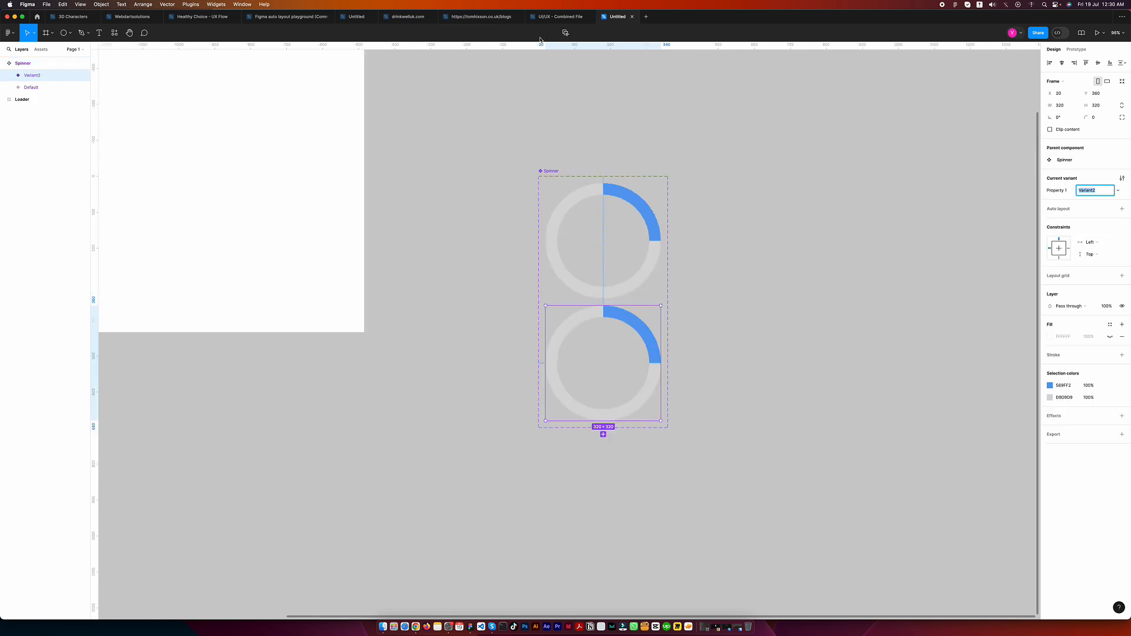
{"action": "left_click", "coordinate": [602, 435]}
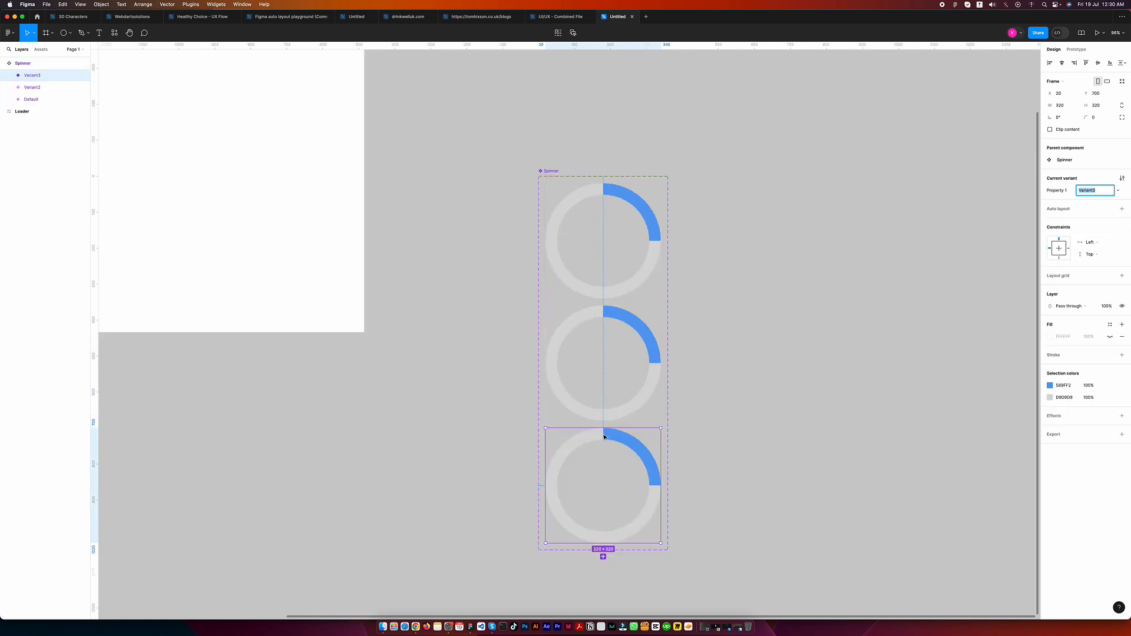
{"action": "left_click", "coordinate": [603, 558]}
{"action": "scroll", "coordinate": [682, 386], "scroll_direction": "down", "scroll_amount": 5}
{"action": "left_click", "coordinate": [695, 313]}
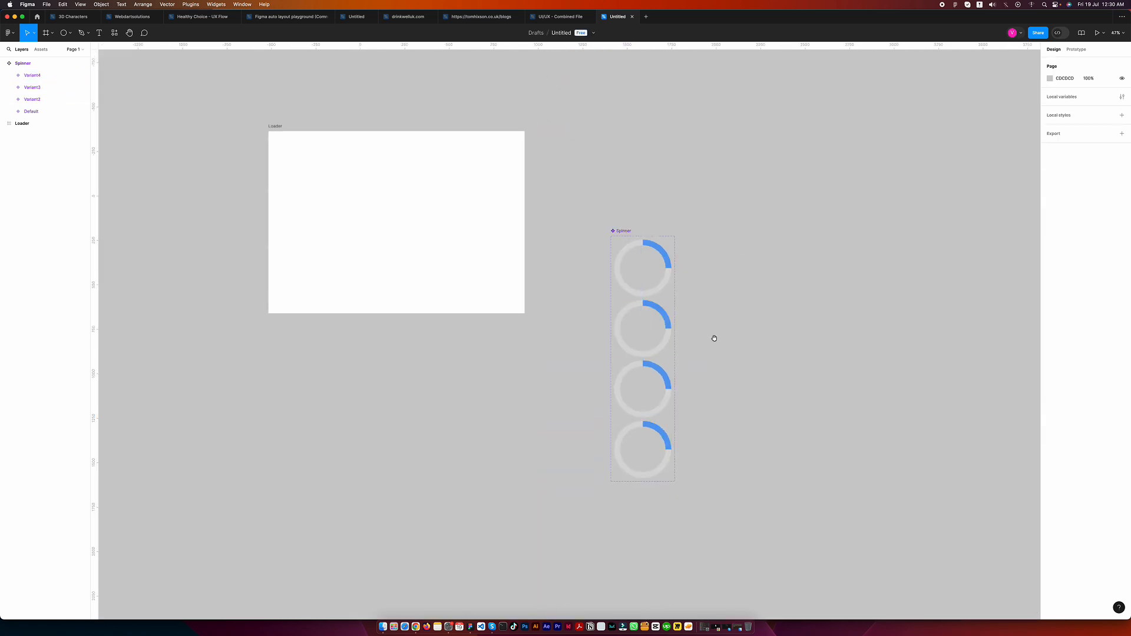
Step: Rotate the blue arc to -90° in the second spinner variant and to 180° in the third
{"action": "scroll", "coordinate": [712, 335], "scroll_direction": "up", "scroll_amount": 5}
{"action": "double_click", "coordinate": [549, 238]}
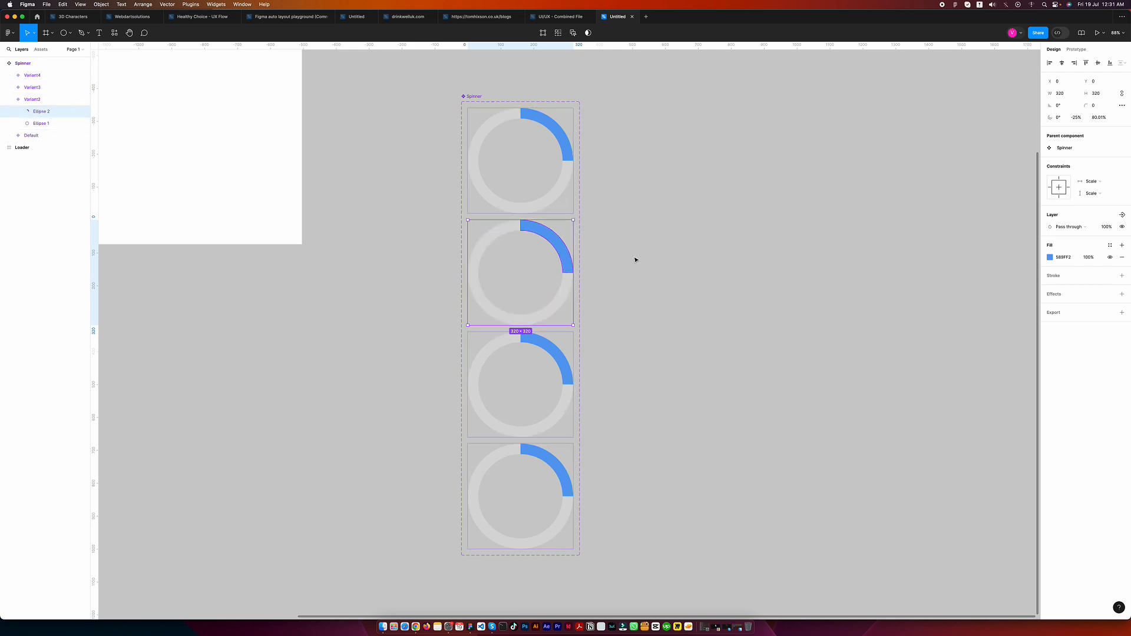
{"action": "left_click_drag", "start_coordinate": [580, 235], "coordinate": [561, 310]}
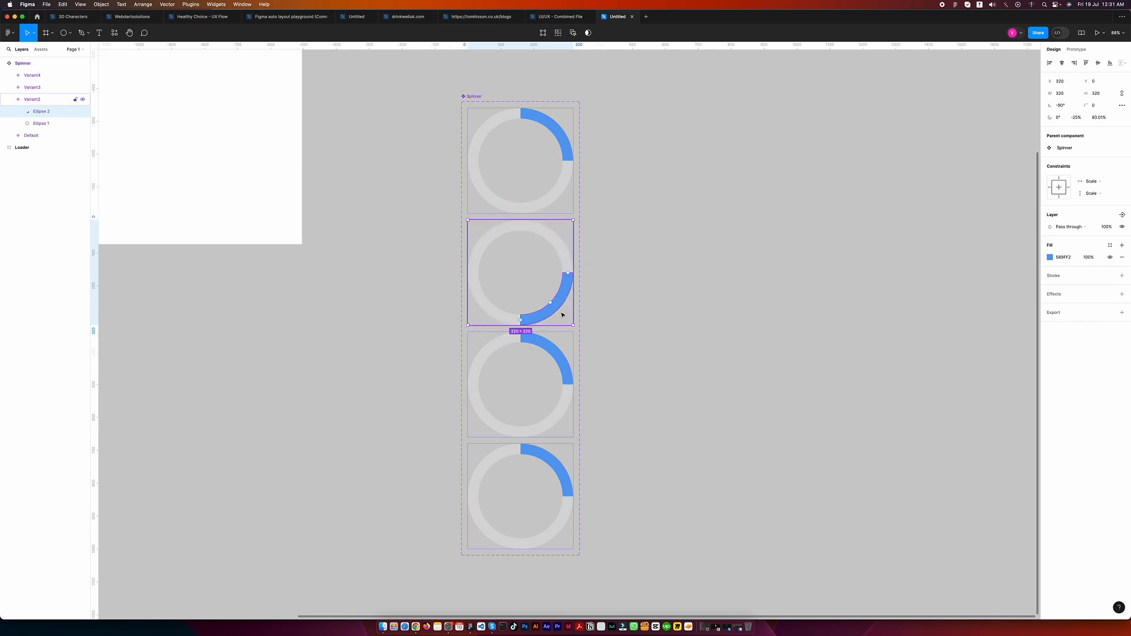
{"action": "left_click", "coordinate": [551, 352]}
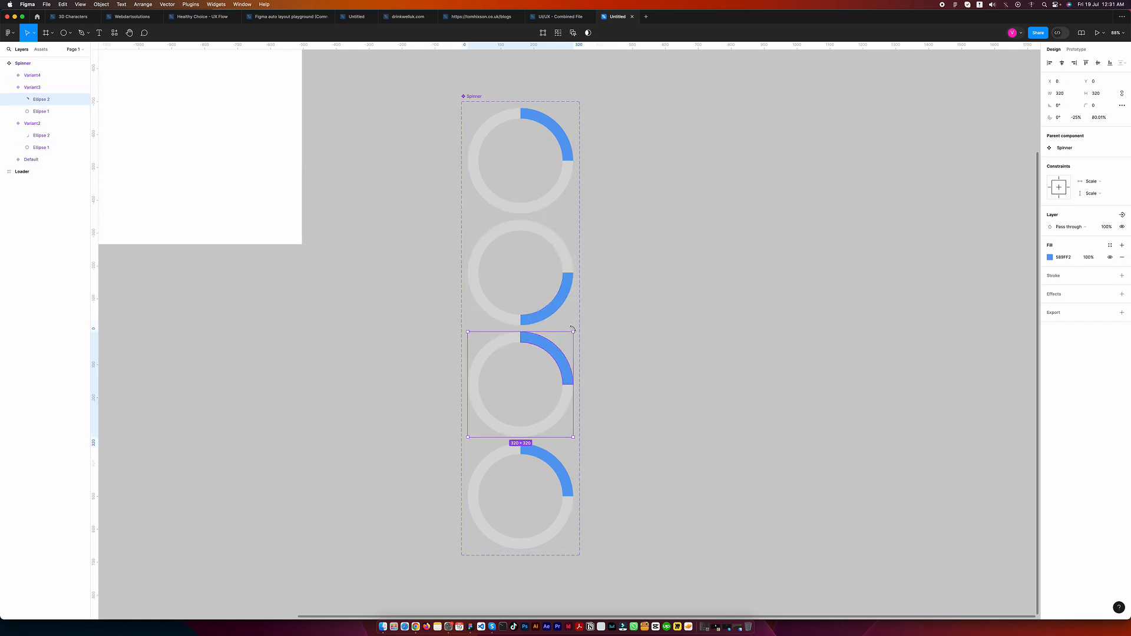
{"action": "left_click_drag", "start_coordinate": [573, 323], "coordinate": [471, 437]}
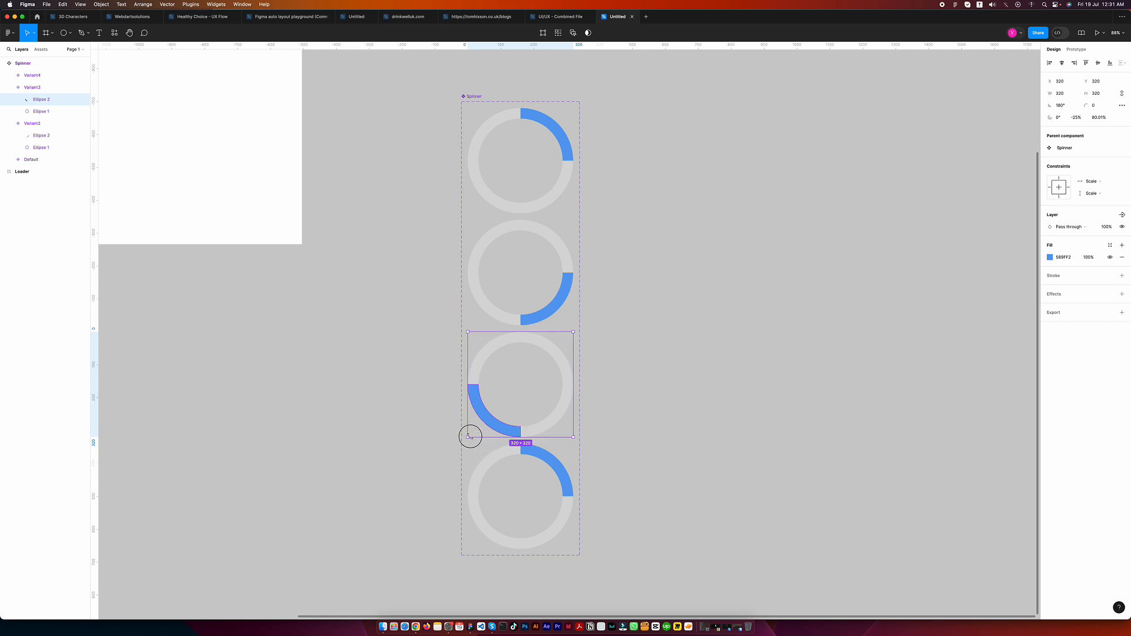
Step: Rotate the blue arc in the fourth spinner variant to the ring's upper-left quarter
{"action": "left_click", "coordinate": [569, 454]}
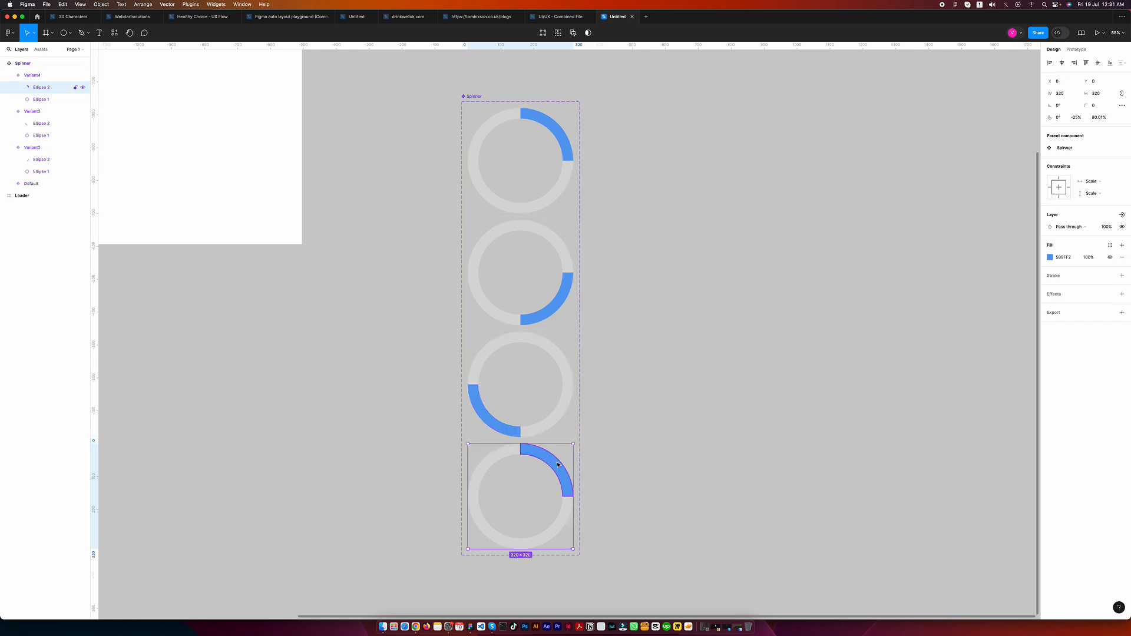
{"action": "left_click_drag", "start_coordinate": [578, 452], "coordinate": [468, 453]}
{"action": "left_click", "coordinate": [634, 287]}
{"action": "scroll", "coordinate": [653, 282], "scroll_direction": "down", "scroll_amount": 3}
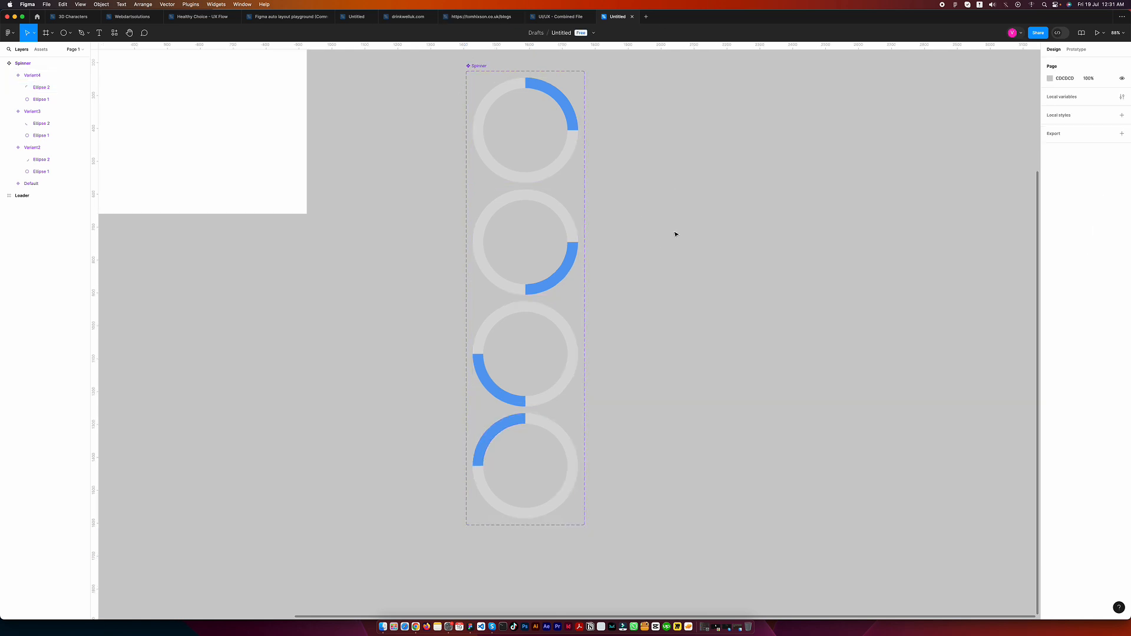
Step: Add a prototype interaction from the Default variant to Variant2, triggered After delay with a delay of 1 ms
{"action": "left_click", "coordinate": [579, 147]}
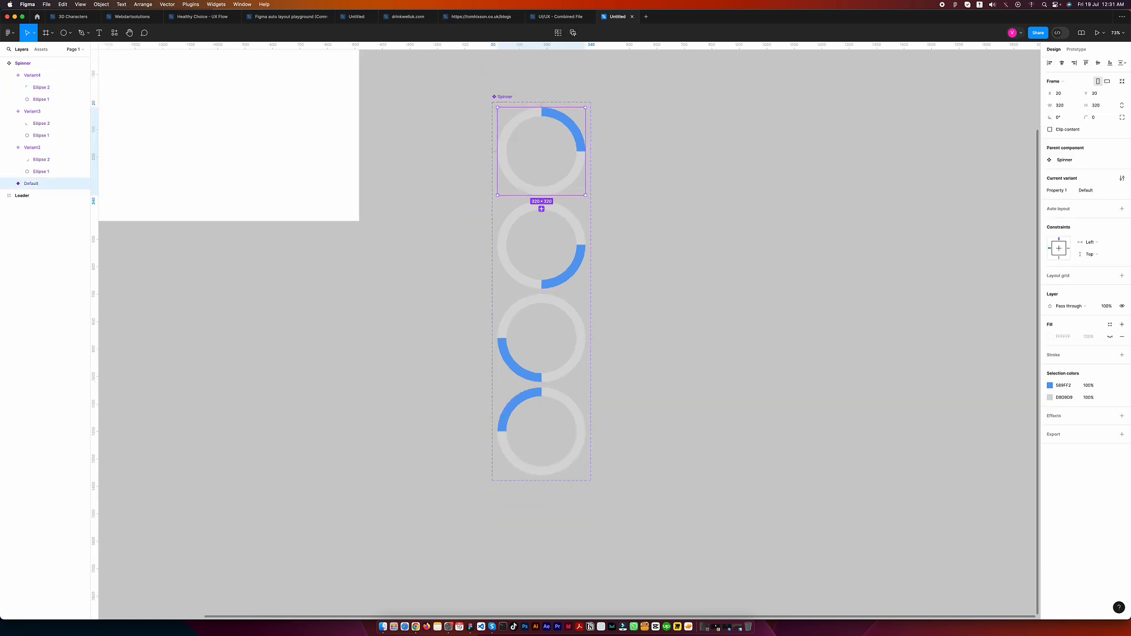
{"action": "left_click", "coordinate": [1076, 50]}
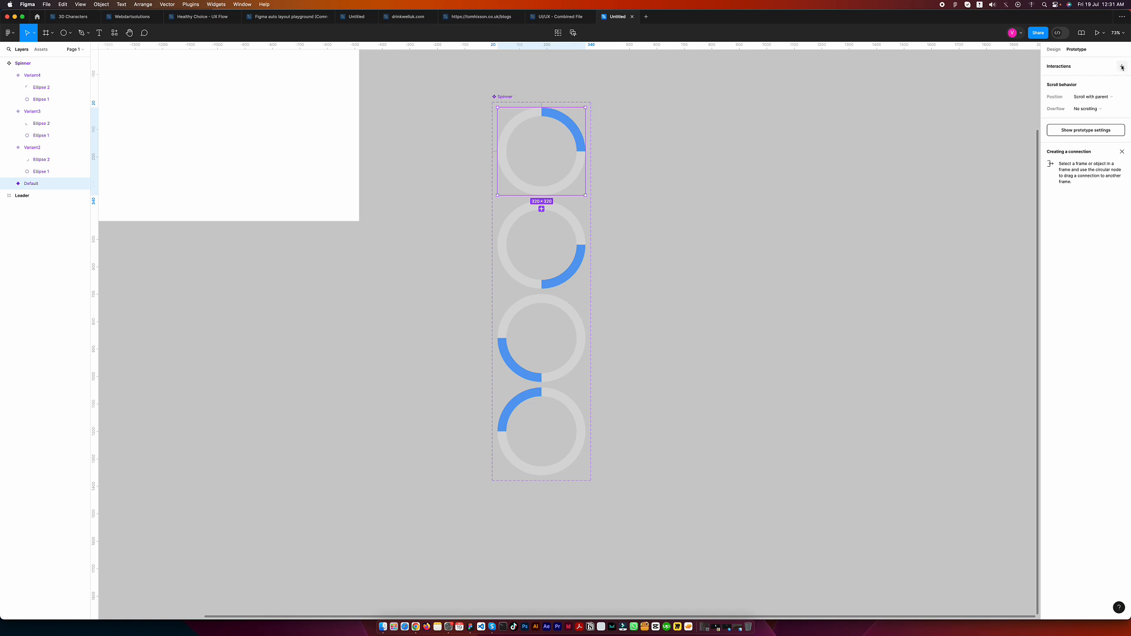
{"action": "left_click_drag", "start_coordinate": [583, 154], "coordinate": [588, 250]}
{"action": "left_click", "coordinate": [515, 220]}
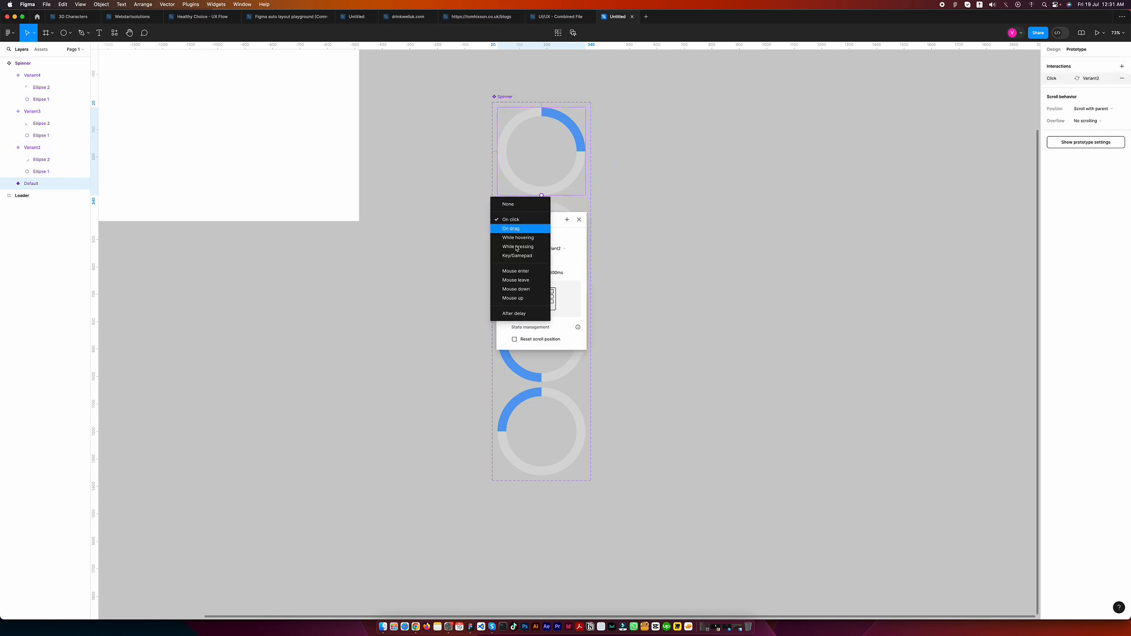
{"action": "left_click", "coordinate": [518, 312]}
{"action": "left_click", "coordinate": [520, 233]}
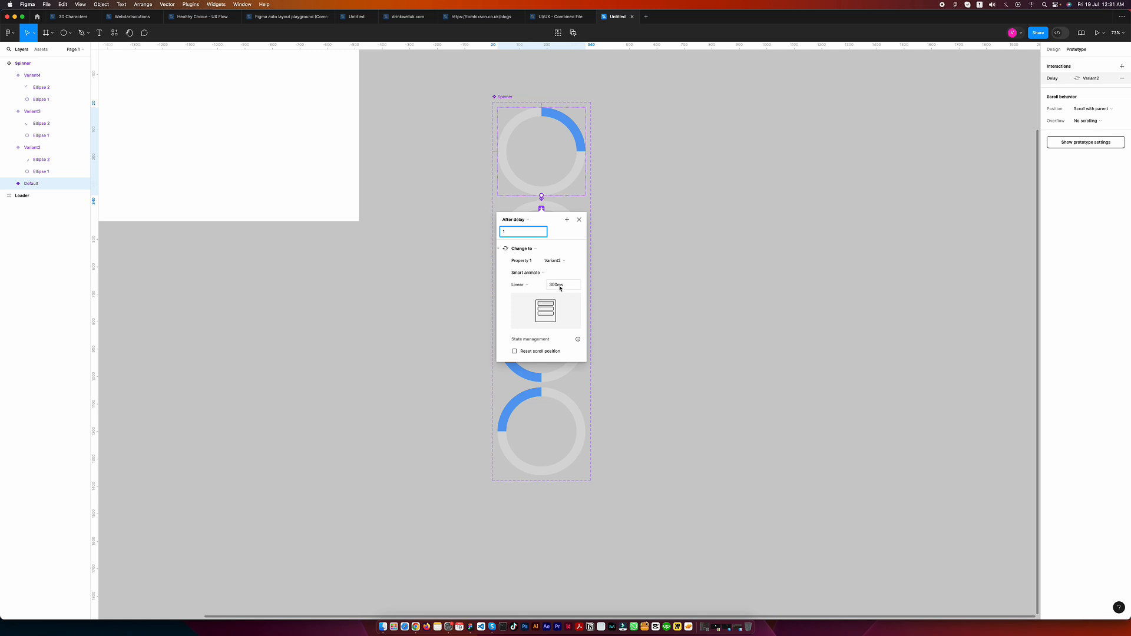
Step: Connect Variant2 to Variant3 with an After delay interaction set to 1 ms
{"action": "left_click", "coordinate": [570, 210]}
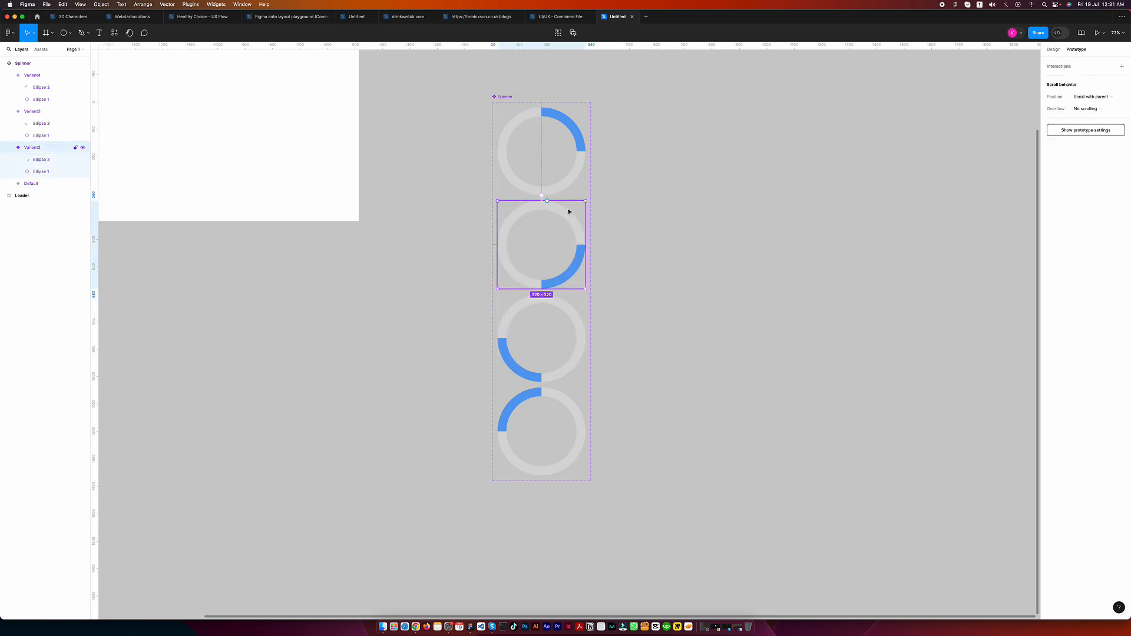
{"action": "left_click_drag", "start_coordinate": [585, 244], "coordinate": [538, 351]}
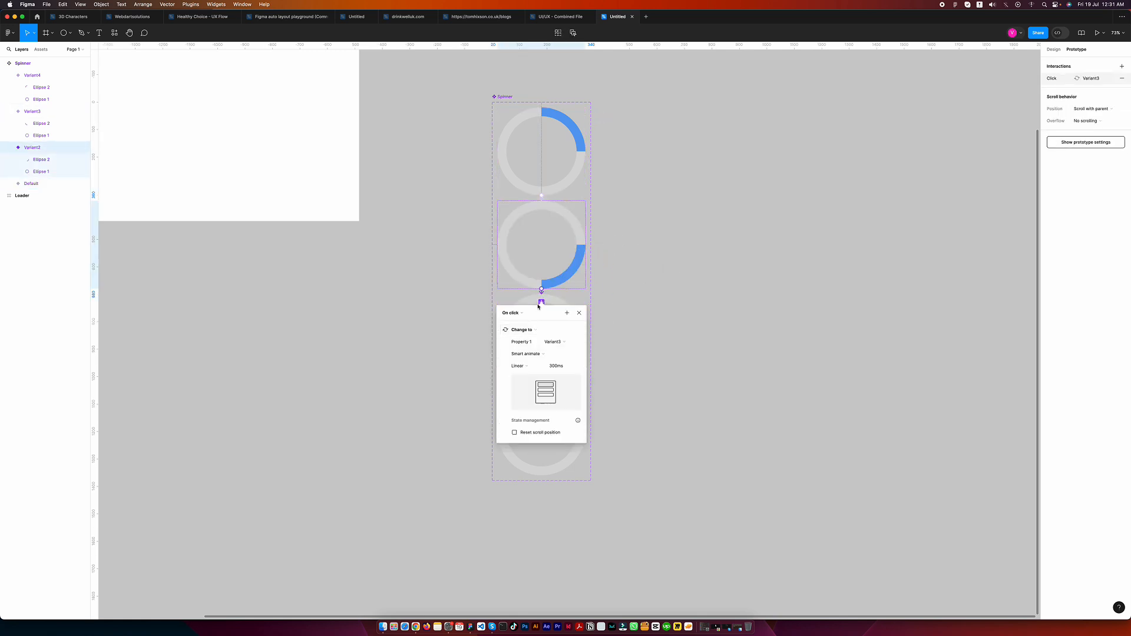
{"action": "left_click", "coordinate": [510, 313]}
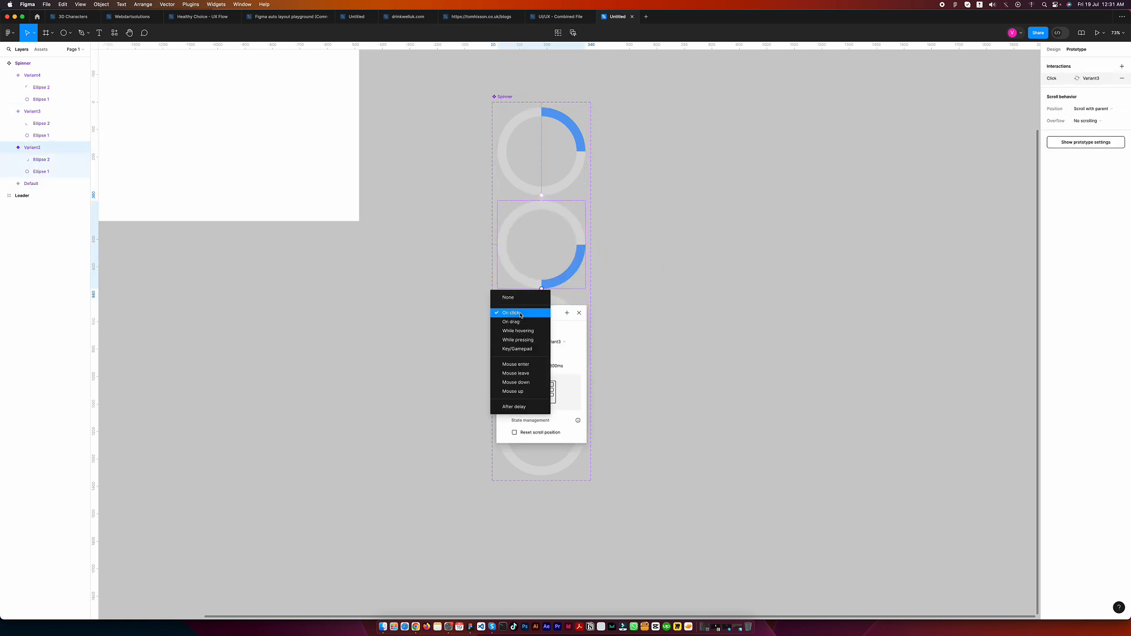
{"action": "left_click", "coordinate": [514, 406]}
{"action": "left_click", "coordinate": [523, 326]}
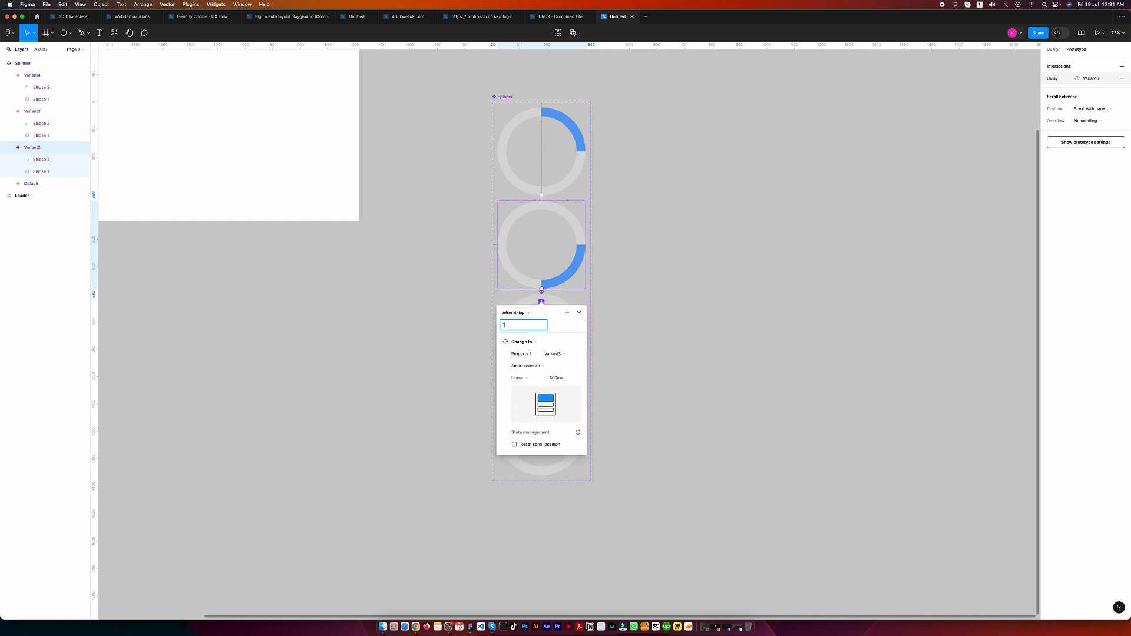
{"action": "key", "text": "Return"}
{"action": "left_click", "coordinate": [669, 338]}
Step: Connect Variant3 to Variant4 with an After delay interaction set to 1 ms
{"action": "left_click", "coordinate": [579, 318]}
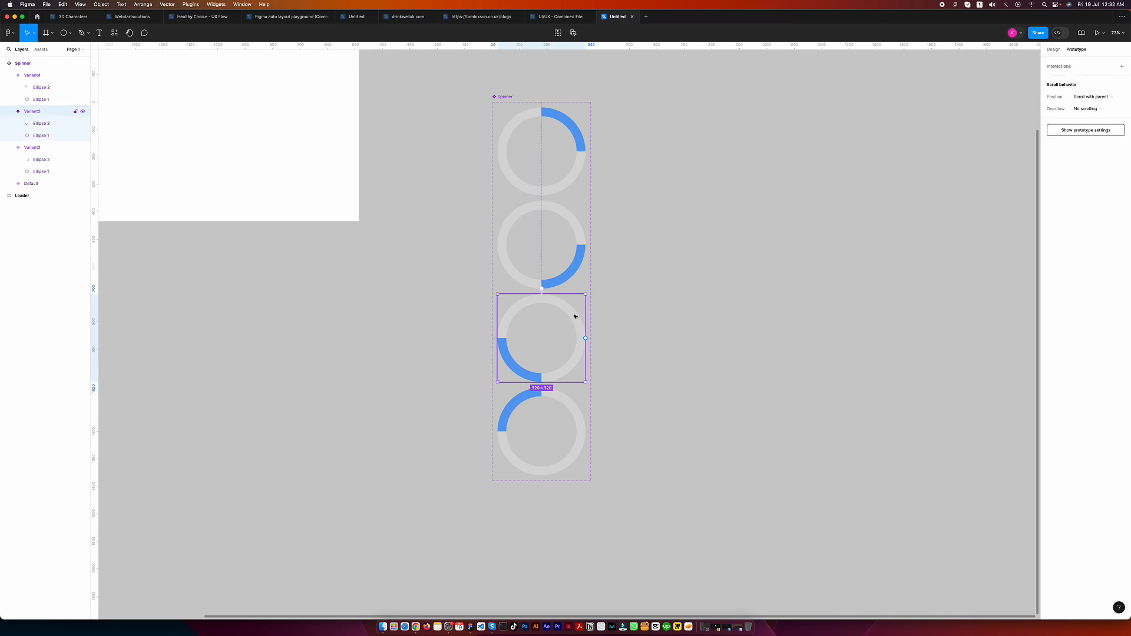
{"action": "left_click_drag", "start_coordinate": [585, 338], "coordinate": [566, 430]}
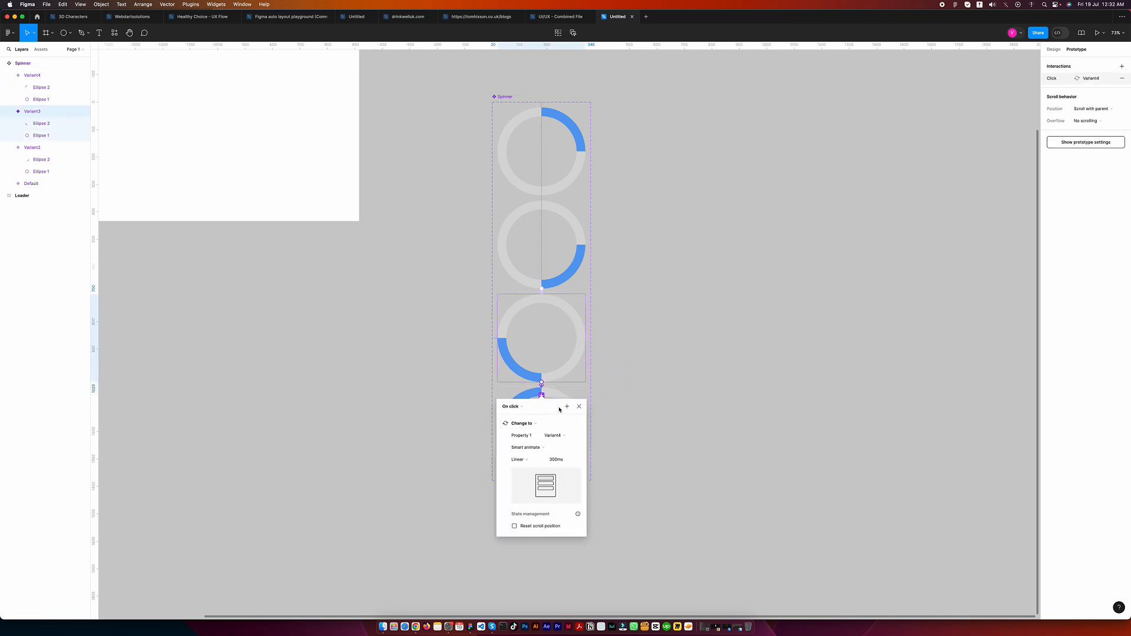
{"action": "left_click", "coordinate": [527, 406]}
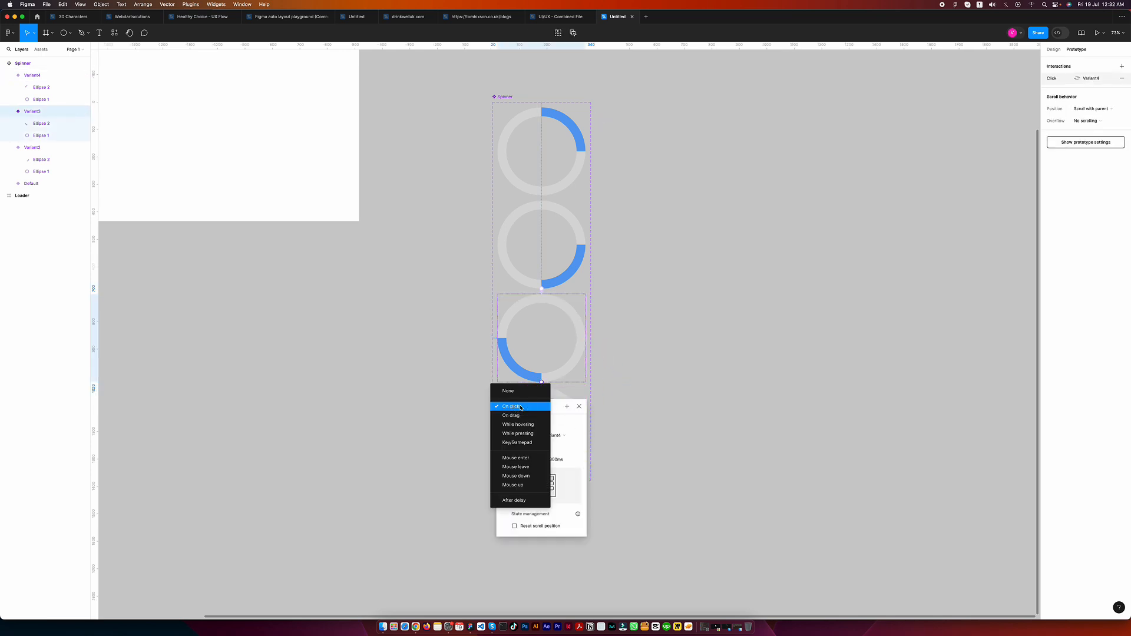
{"action": "left_click", "coordinate": [513, 501]}
{"action": "left_click", "coordinate": [521, 422]}
{"action": "type", "text": "1"}
{"action": "key", "text": "Return"}
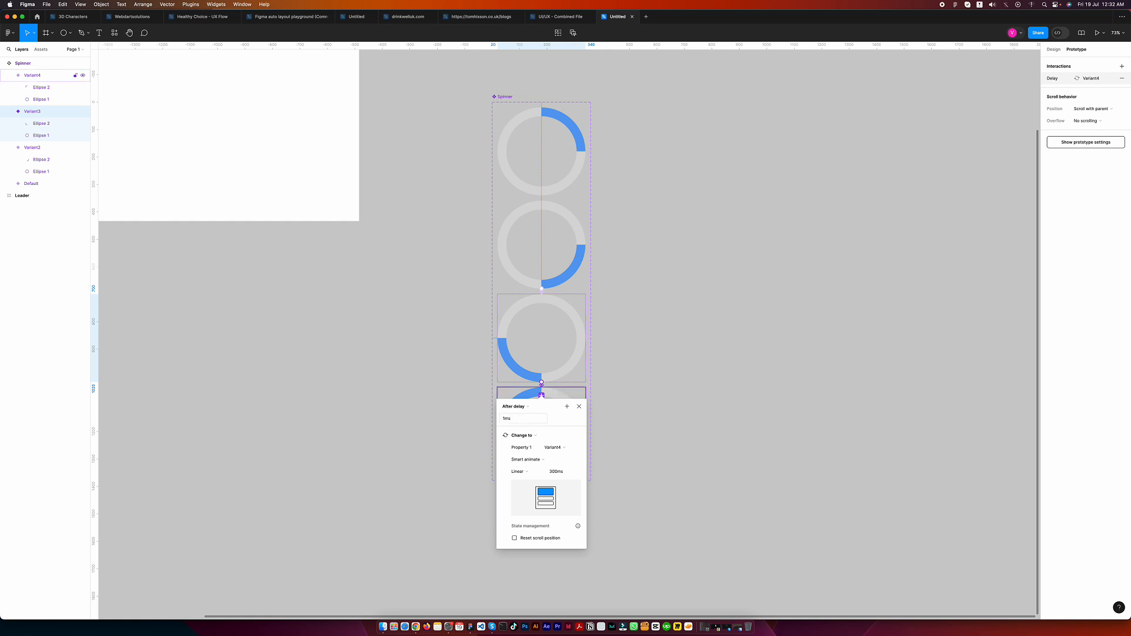
{"action": "left_click", "coordinate": [667, 441]}
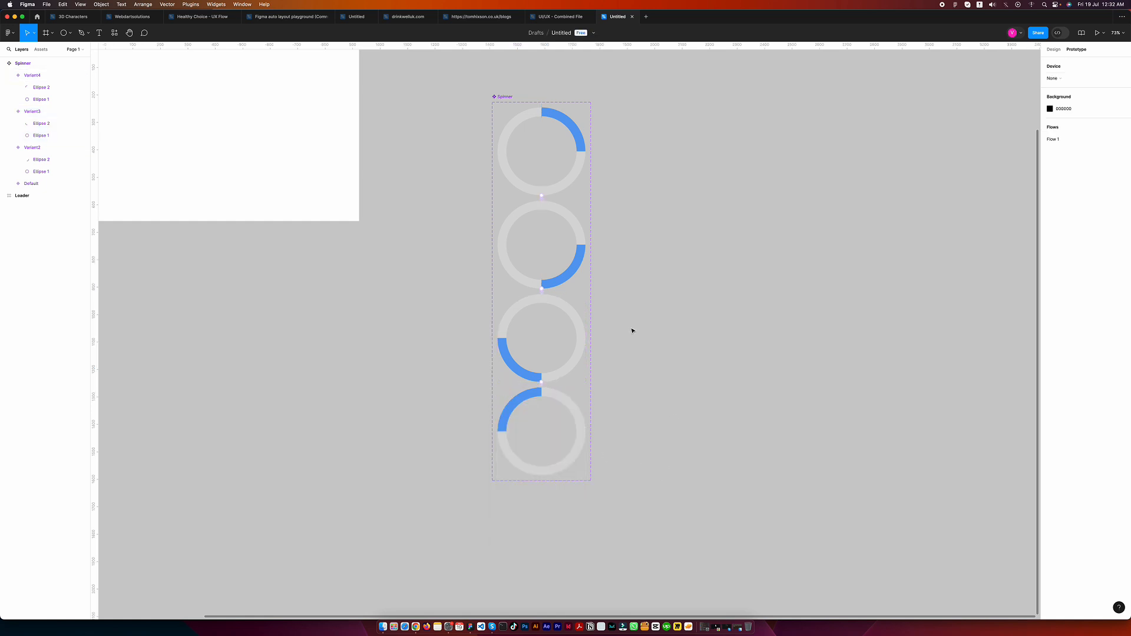
Step: Close the animation loop by connecting Variant4 back to the Default variant with an After delay interaction
{"action": "scroll", "coordinate": [632, 330], "scroll_direction": "up", "scroll_amount": 2}
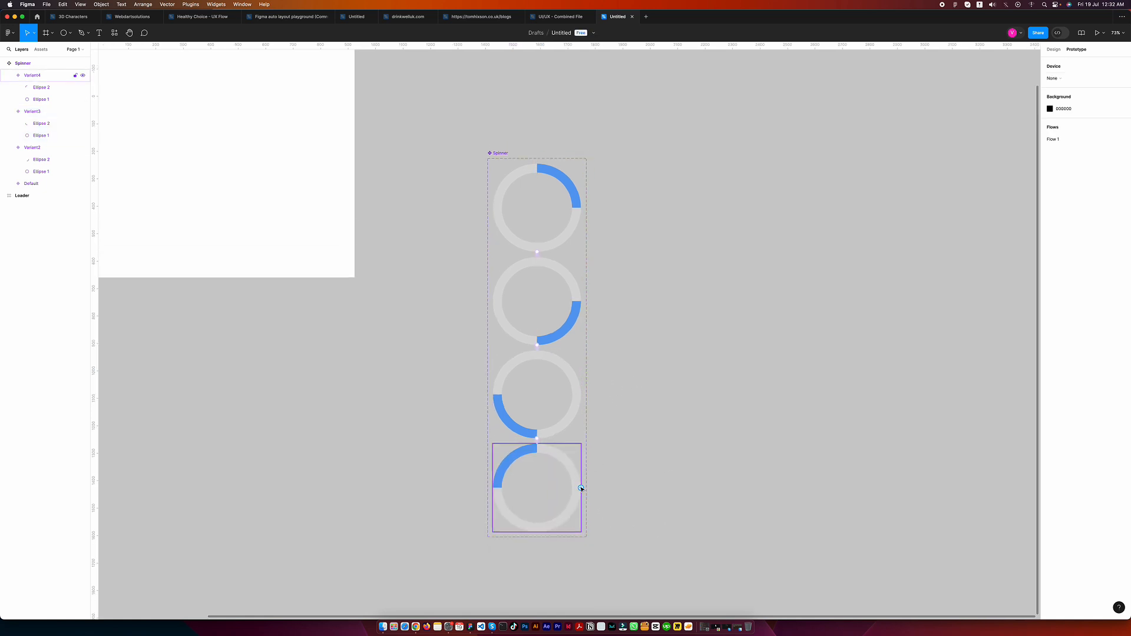
{"action": "left_click_drag", "start_coordinate": [581, 489], "coordinate": [580, 204]}
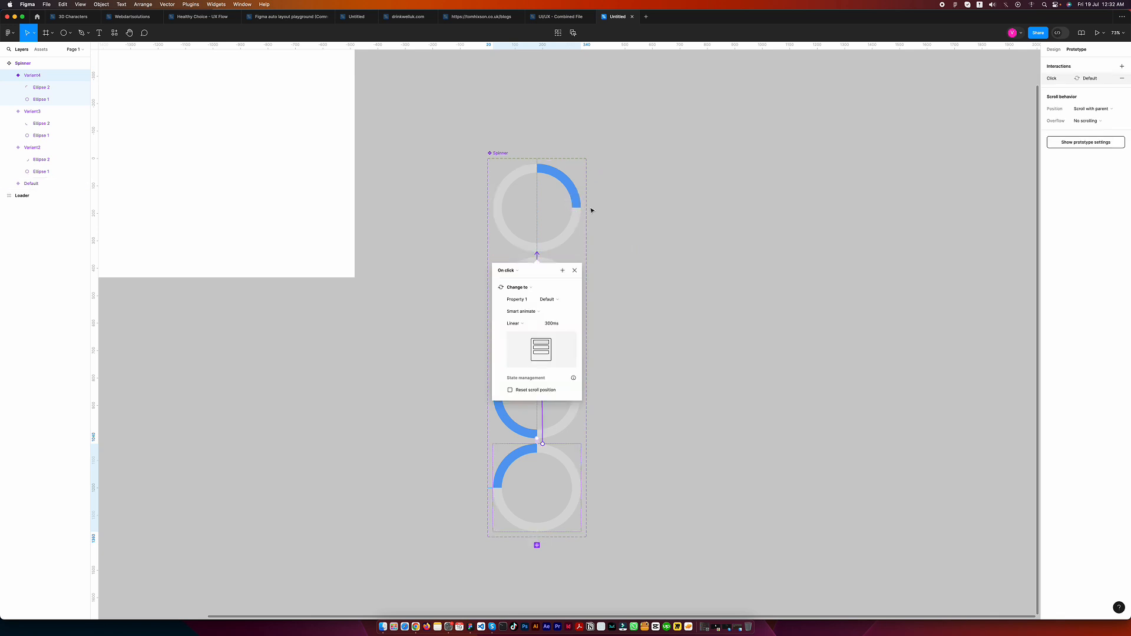
{"action": "left_click", "coordinate": [512, 268]}
{"action": "left_click", "coordinate": [518, 366]}
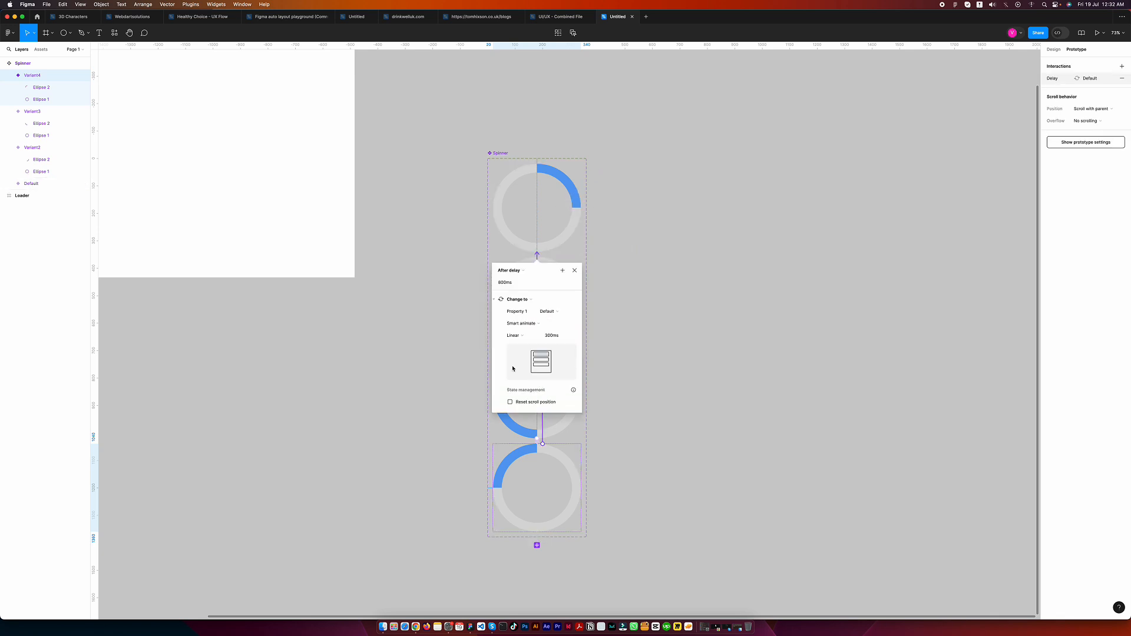
{"action": "left_click", "coordinate": [518, 284]}
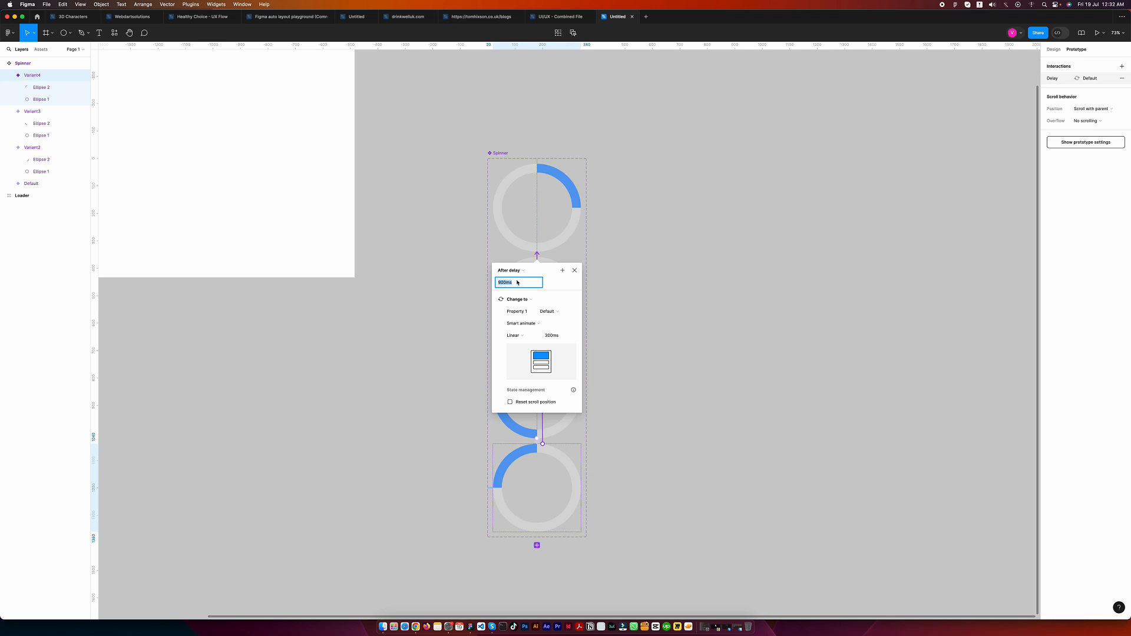
{"action": "key", "text": "Return"}
{"action": "left_click", "coordinate": [691, 315]}
Step: Place an instance of the local Spinner component in the Loader frame and center it horizontally and vertically
{"action": "scroll", "coordinate": [732, 254], "scroll_direction": "left", "scroll_amount": 3}
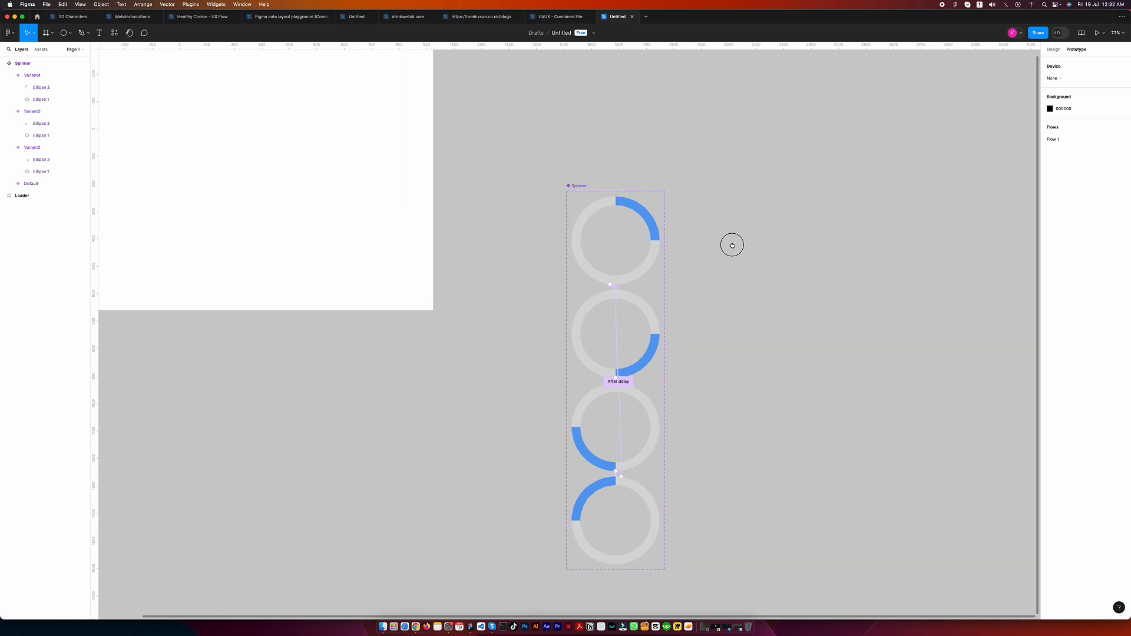
{"action": "left_click", "coordinate": [1053, 49]}
{"action": "scroll", "coordinate": [789, 189], "scroll_direction": "left", "scroll_amount": 4}
{"action": "scroll", "coordinate": [789, 189], "scroll_direction": "up", "scroll_amount": 1}
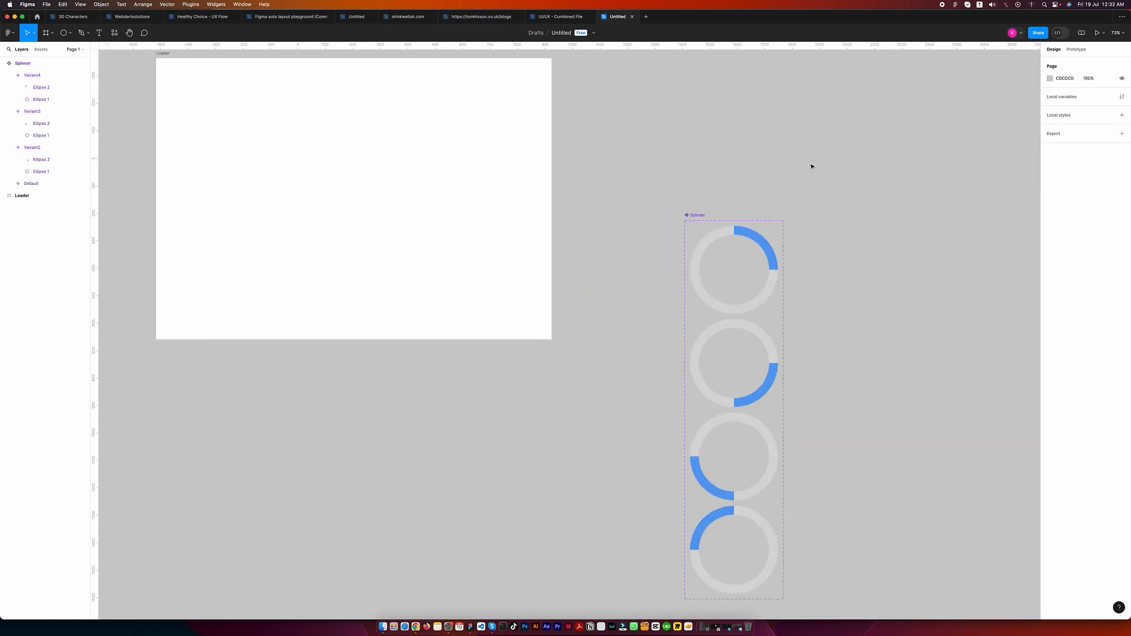
{"action": "scroll", "coordinate": [811, 167], "scroll_direction": "down", "scroll_amount": 5}
{"action": "scroll", "coordinate": [689, 210], "scroll_direction": "right", "scroll_amount": 3}
{"action": "scroll", "coordinate": [690, 209], "scroll_direction": "up", "scroll_amount": 3}
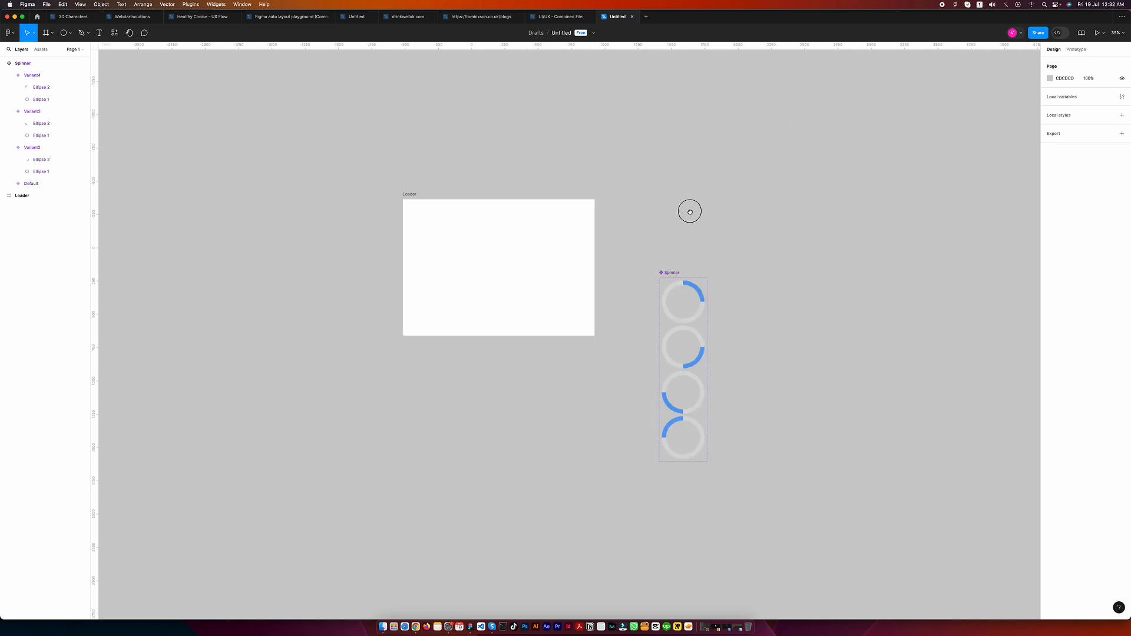
{"action": "scroll", "coordinate": [430, 218], "scroll_direction": "up", "scroll_amount": 5}
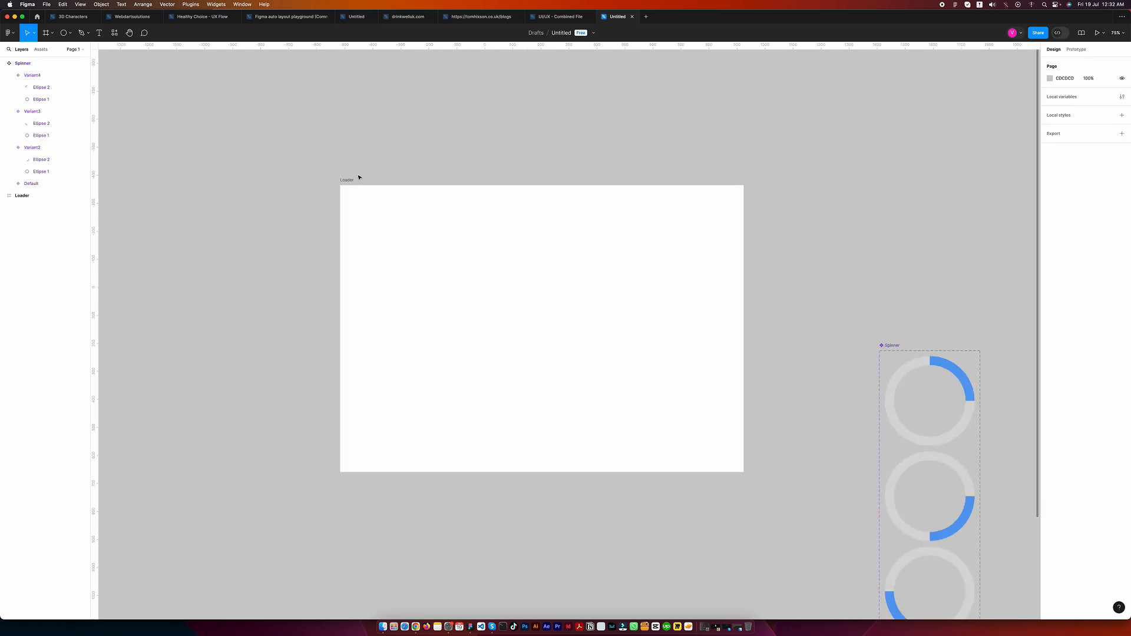
{"action": "left_click_drag", "start_coordinate": [475, 150], "coordinate": [401, 127]}
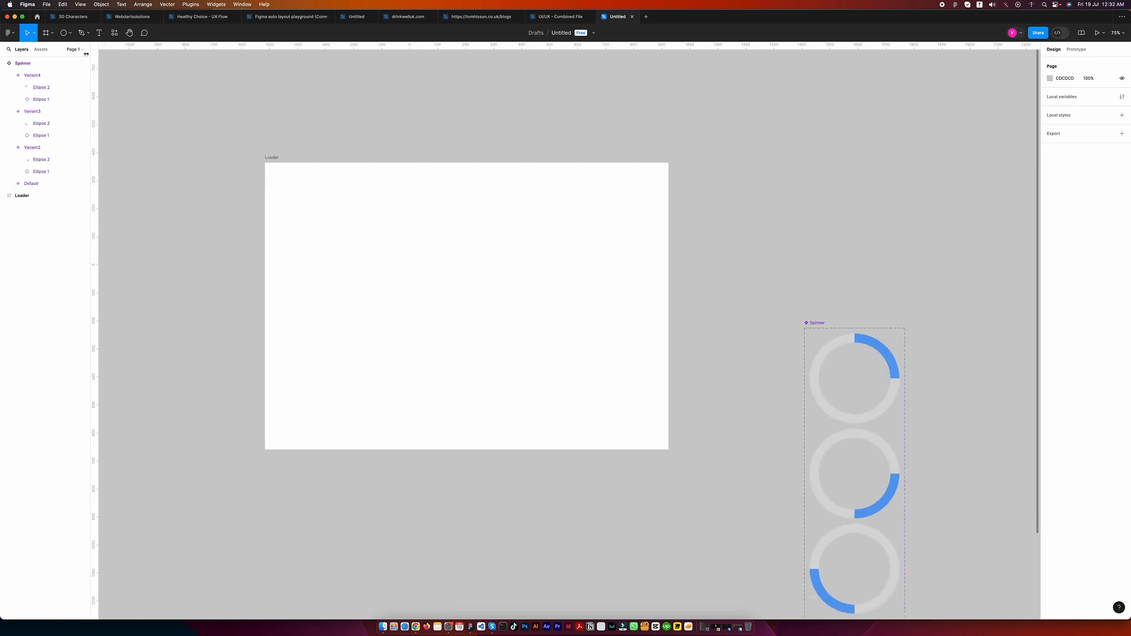
{"action": "left_click", "coordinate": [40, 50]}
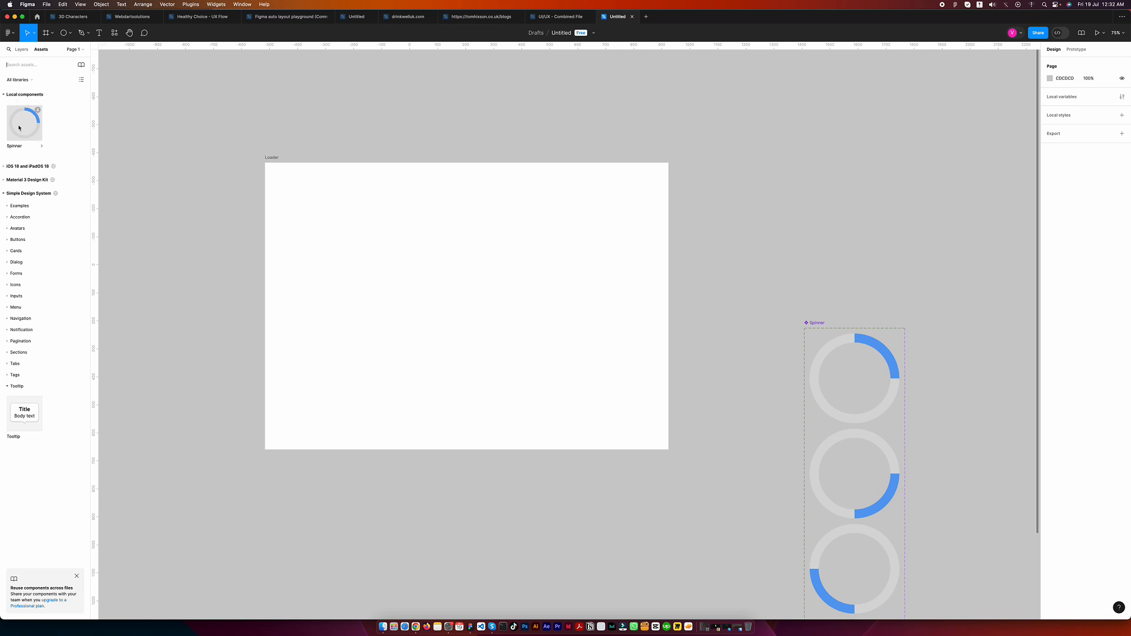
{"action": "left_click_drag", "start_coordinate": [18, 128], "coordinate": [470, 303]}
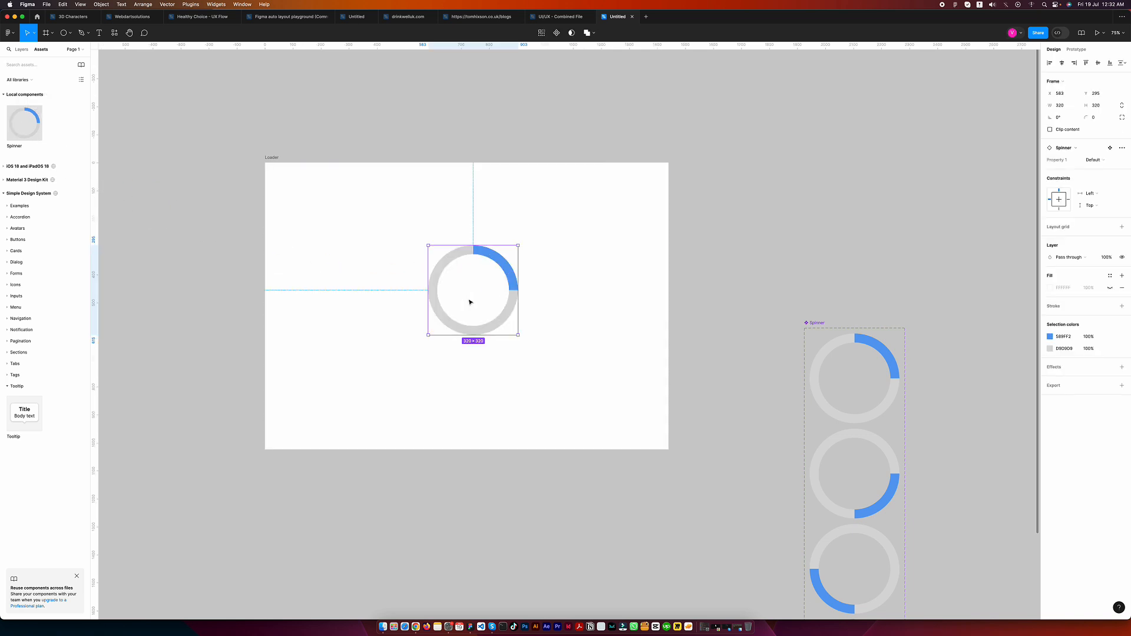
{"action": "left_click", "coordinate": [1062, 62]}
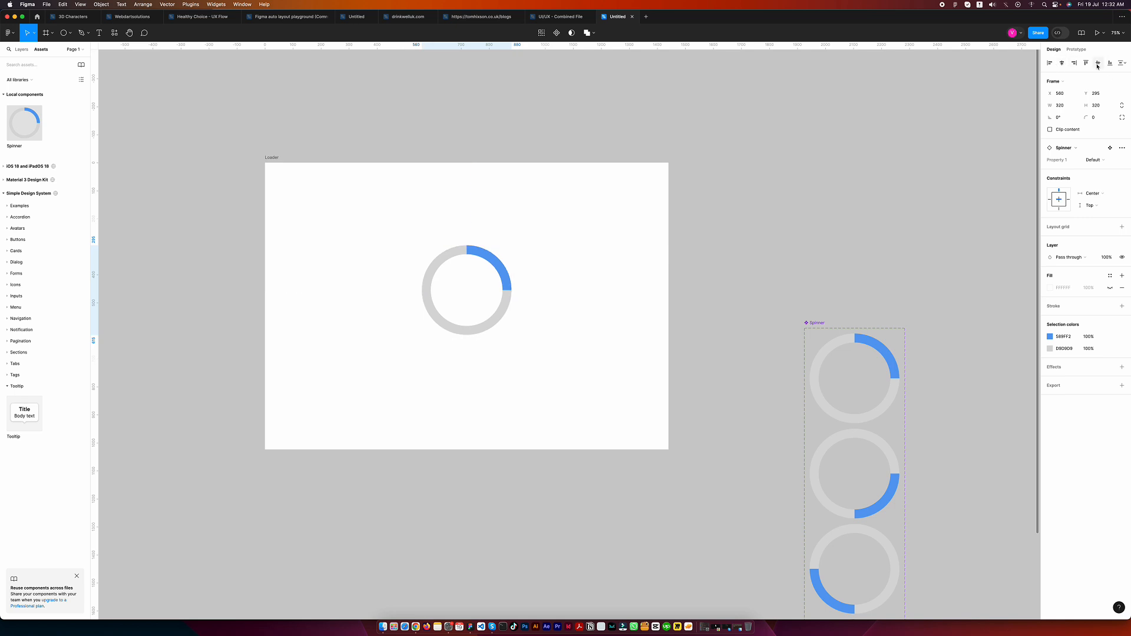
{"action": "left_click", "coordinate": [1097, 62]}
{"action": "left_click", "coordinate": [413, 104]}
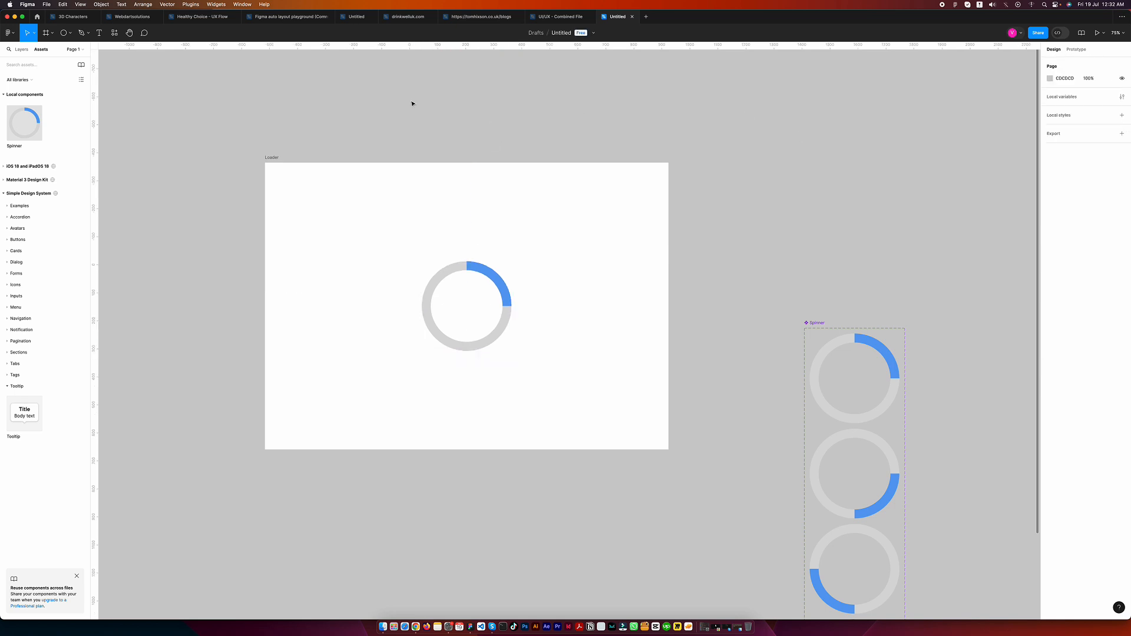
Step: Preview the Loader frame as a running prototype to check the spinner animation, and return to the design file
{"action": "left_click", "coordinate": [272, 158]}
{"action": "scroll", "coordinate": [298, 144], "scroll_direction": "left", "scroll_amount": 3}
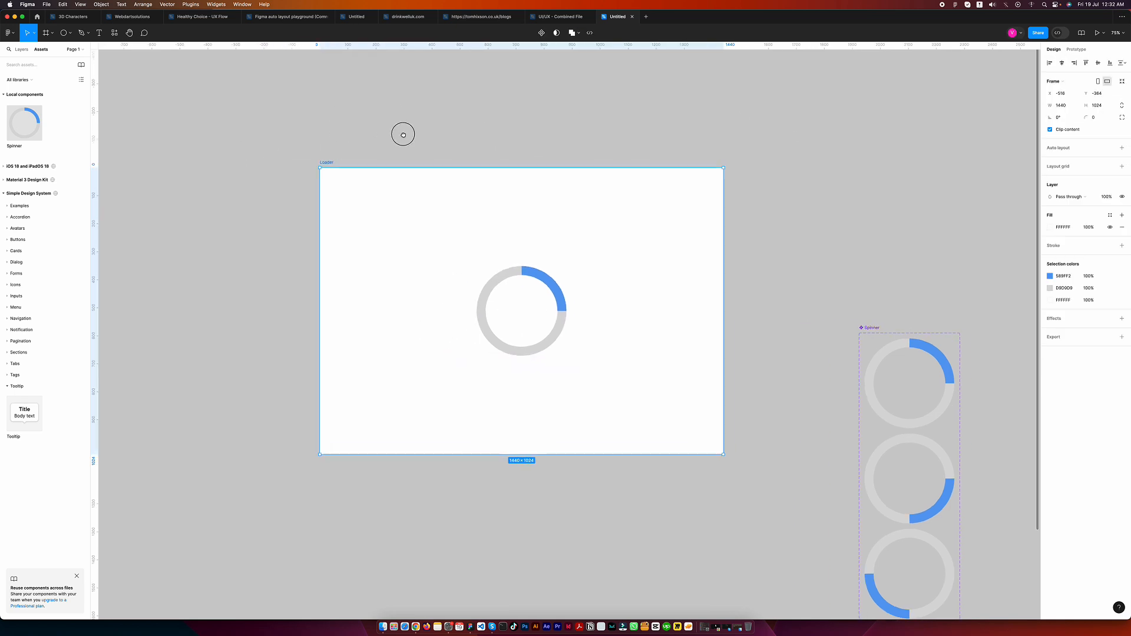
{"action": "left_click", "coordinate": [1096, 34]}
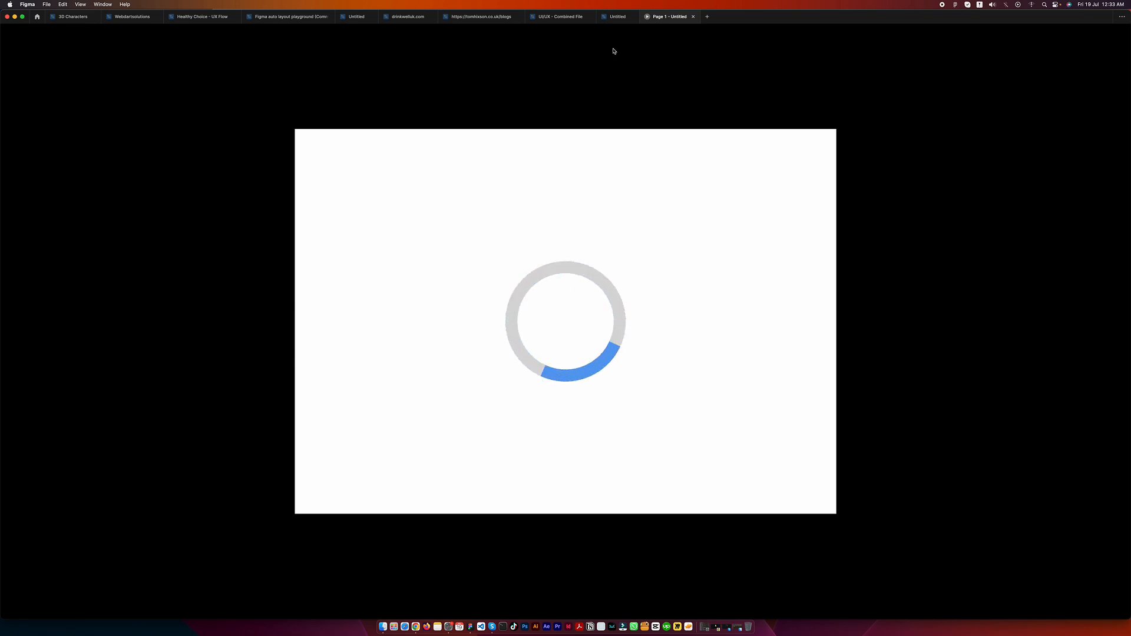
{"action": "left_click", "coordinate": [617, 17]}
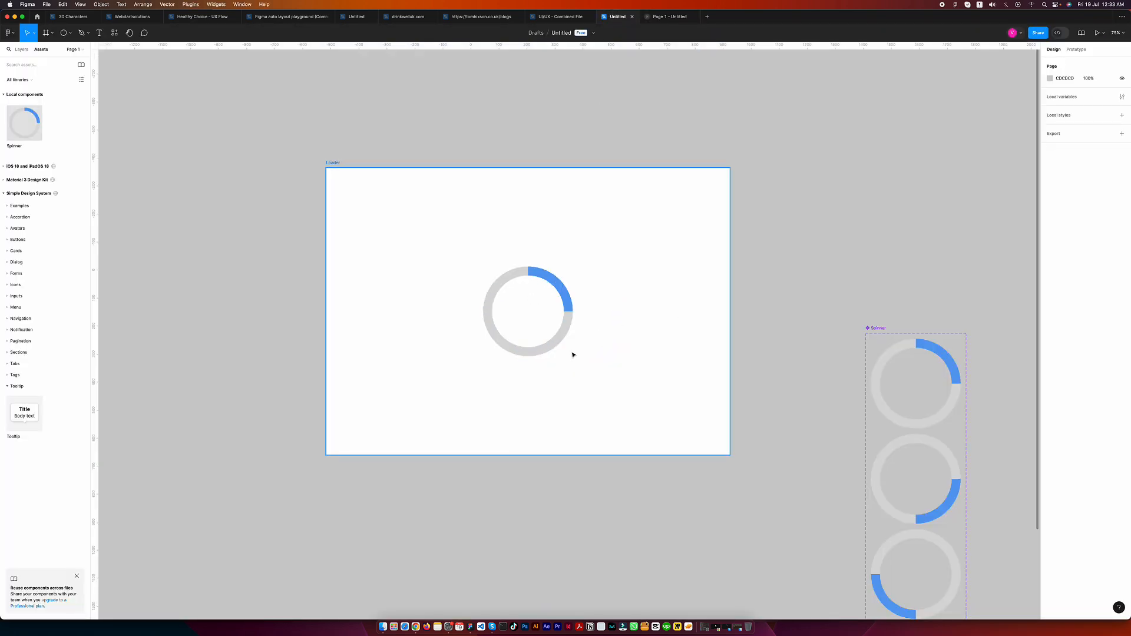
Step: Change the fill of the gray ring in the Spinner component's default variant to light pink
{"action": "scroll", "coordinate": [572, 354], "scroll_direction": "up", "scroll_amount": 5}
{"action": "left_click", "coordinate": [556, 338]}
{"action": "scroll", "coordinate": [656, 291], "scroll_direction": "down", "scroll_amount": 3}
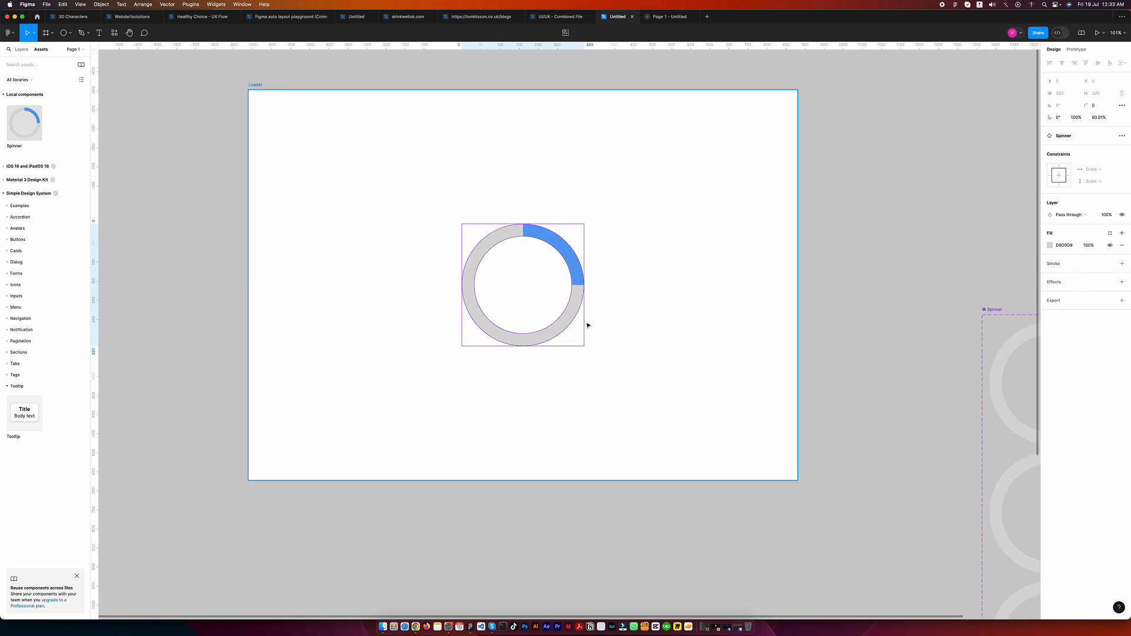
{"action": "scroll", "coordinate": [588, 324], "scroll_direction": "down", "scroll_amount": 5}
{"action": "left_click", "coordinate": [753, 275]}
{"action": "scroll", "coordinate": [768, 368], "scroll_direction": "up", "scroll_amount": 7}
{"action": "double_click", "coordinate": [750, 333]}
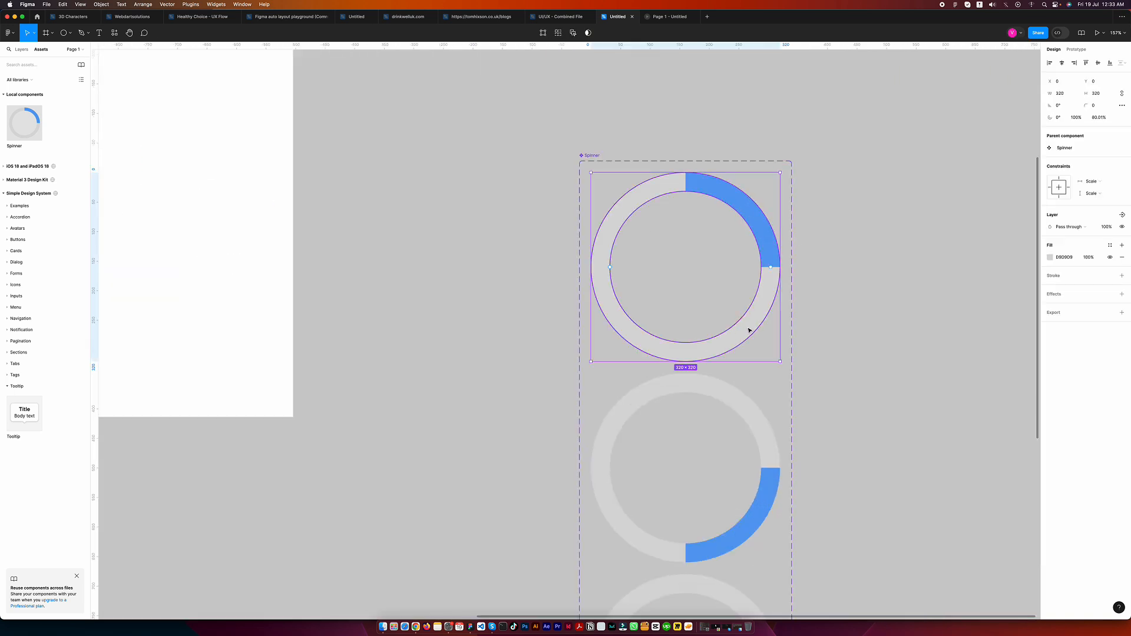
{"action": "left_click", "coordinate": [1052, 257]}
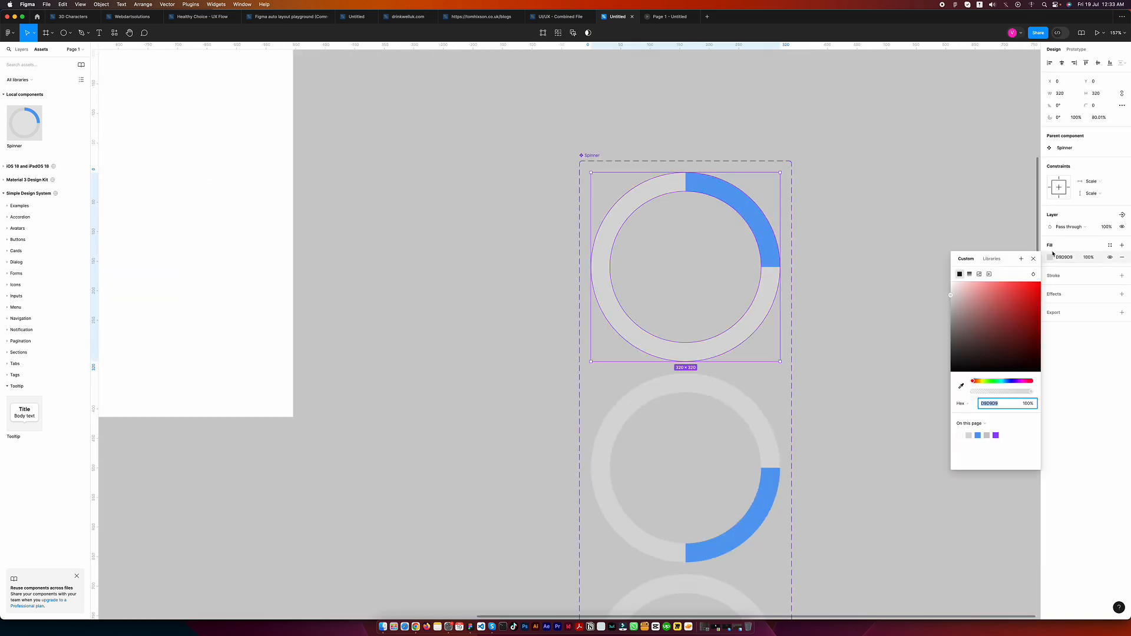
{"action": "left_click_drag", "start_coordinate": [966, 294], "coordinate": [962, 280]}
{"action": "left_click", "coordinate": [892, 206]}
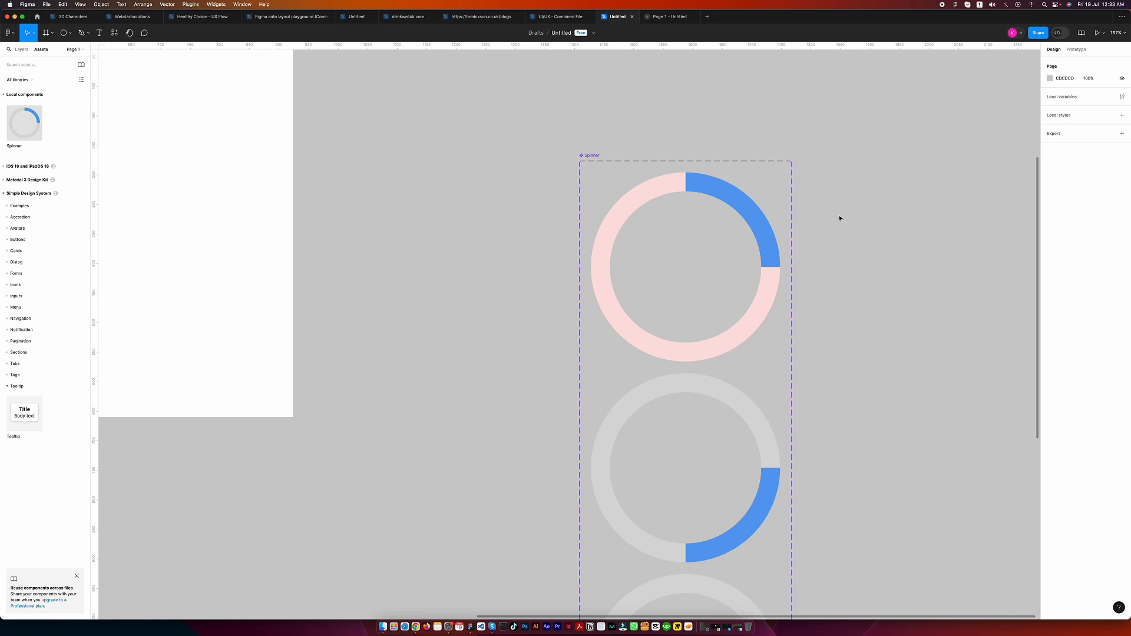
Step: Try to recolor the gray rings of the three lower Spinner variants by sampling the default ring's pink, and undo the last change
{"action": "scroll", "coordinate": [841, 218], "scroll_direction": "down", "scroll_amount": 5}
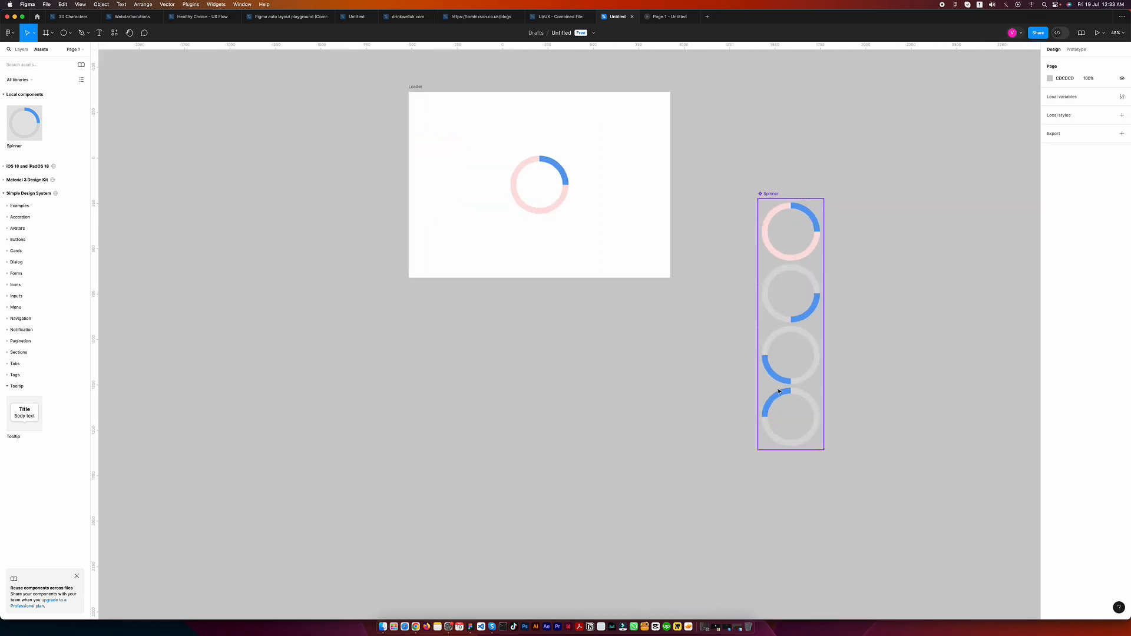
{"action": "left_click", "coordinate": [812, 274]}
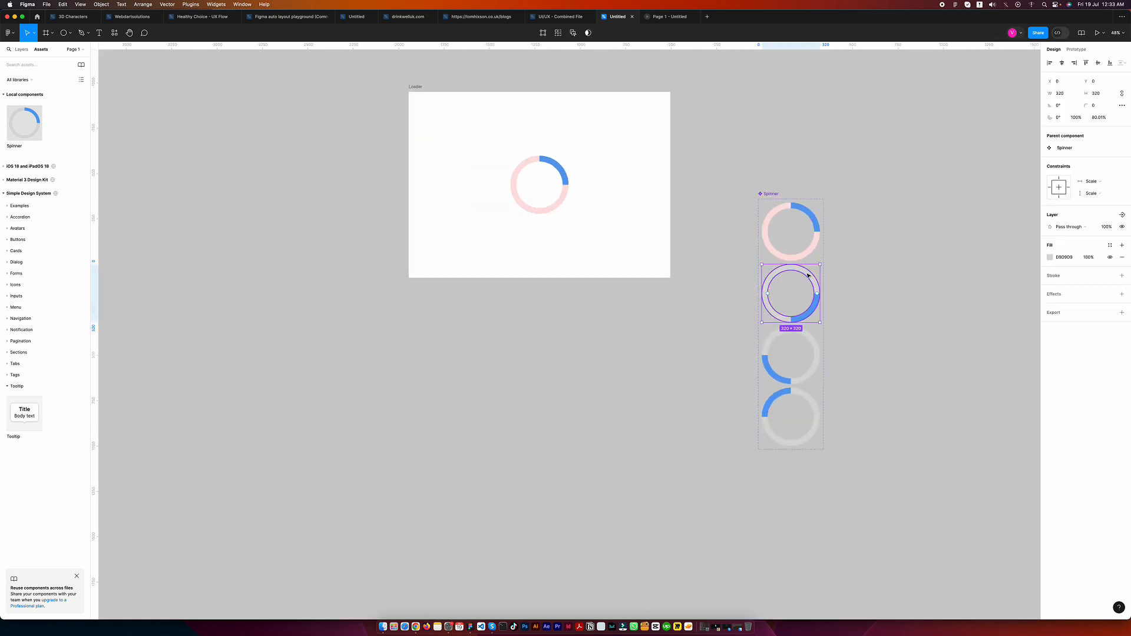
{"action": "left_click", "coordinate": [816, 350], "text": "shift"}
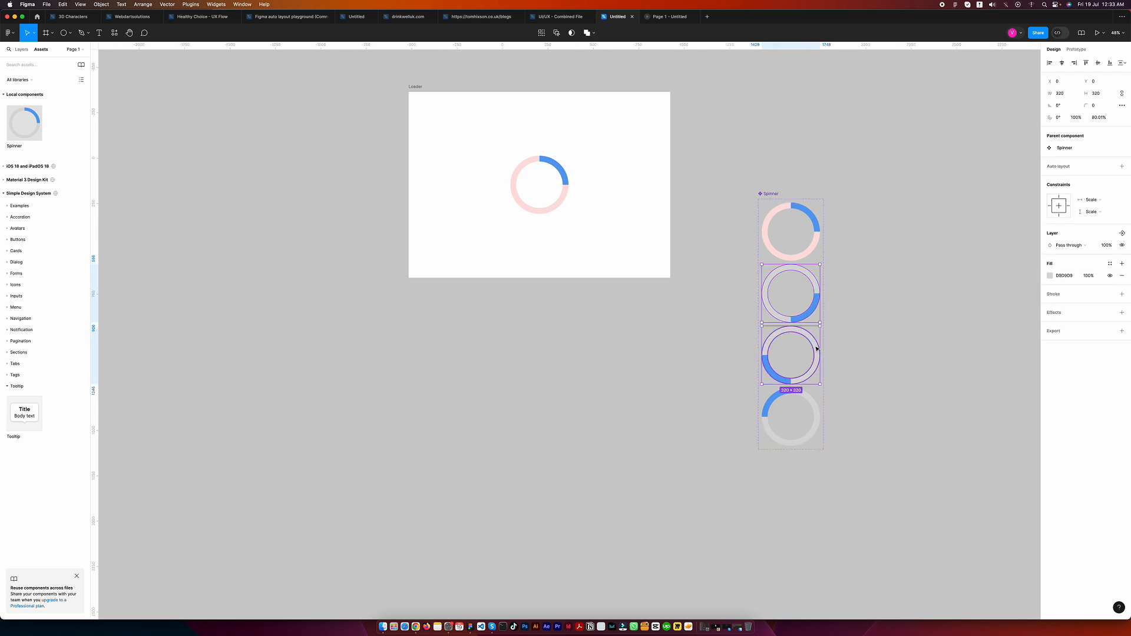
{"action": "left_click", "coordinate": [817, 406], "text": "shift"}
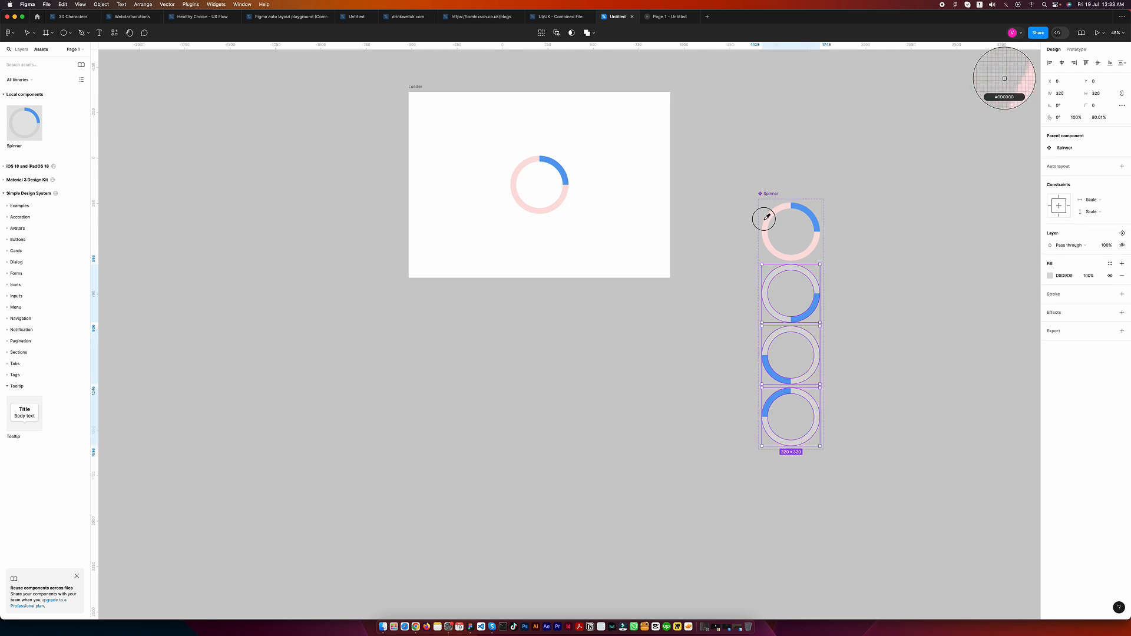
{"action": "left_click", "coordinate": [864, 298]}
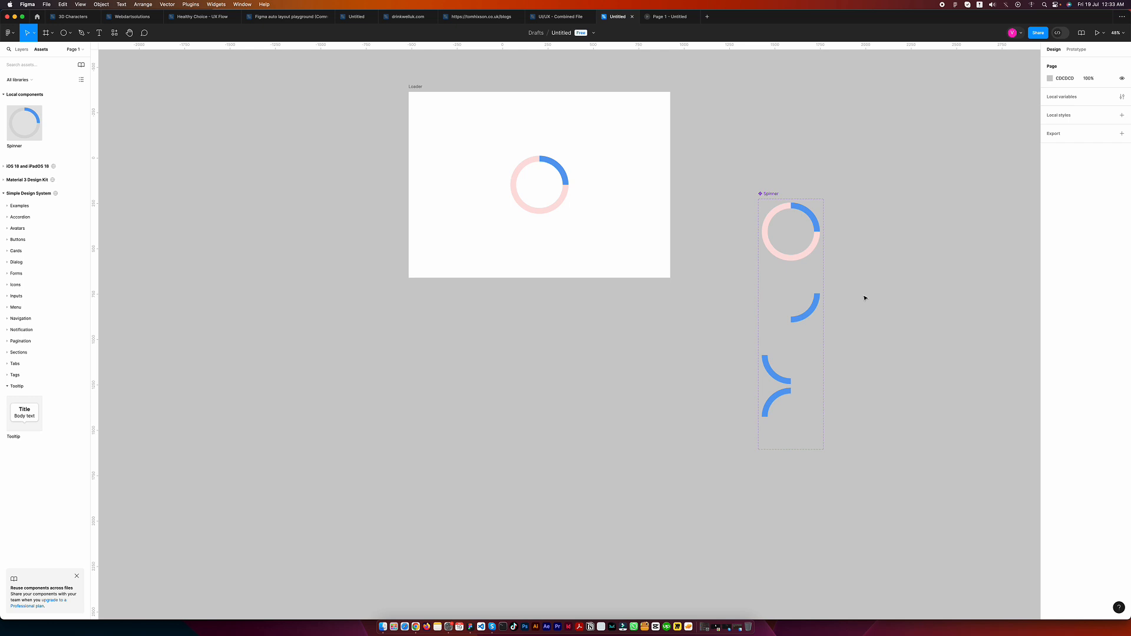
{"action": "key", "text": "super+z"}
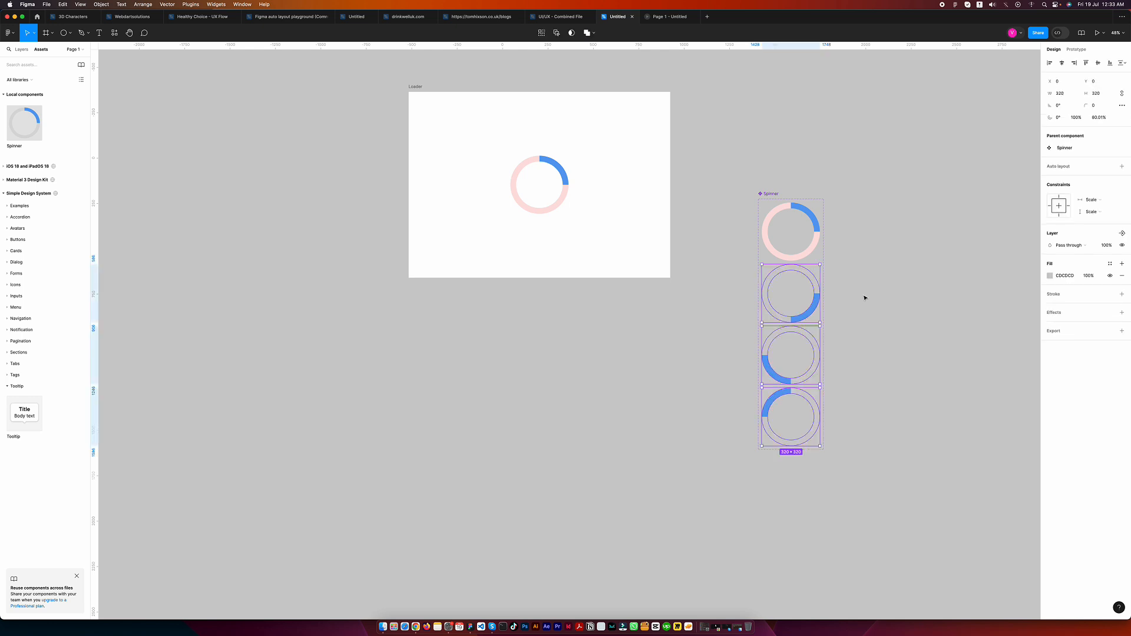
Step: Try to recolor the rings of the three lower variants together by sampling the pink of the Loader frame's spinner
{"action": "scroll", "coordinate": [547, 203], "scroll_direction": "up", "scroll_amount": 5}
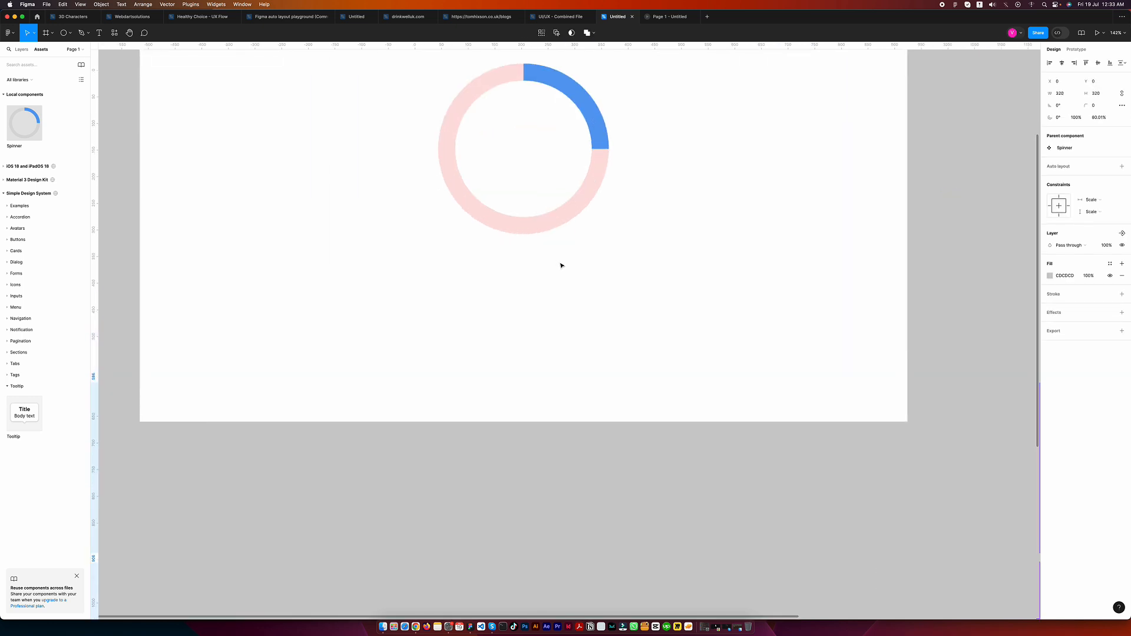
{"action": "key", "text": "i"}
{"action": "left_click", "coordinate": [533, 214]}
{"action": "scroll", "coordinate": [528, 280], "scroll_direction": "down", "scroll_amount": 5}
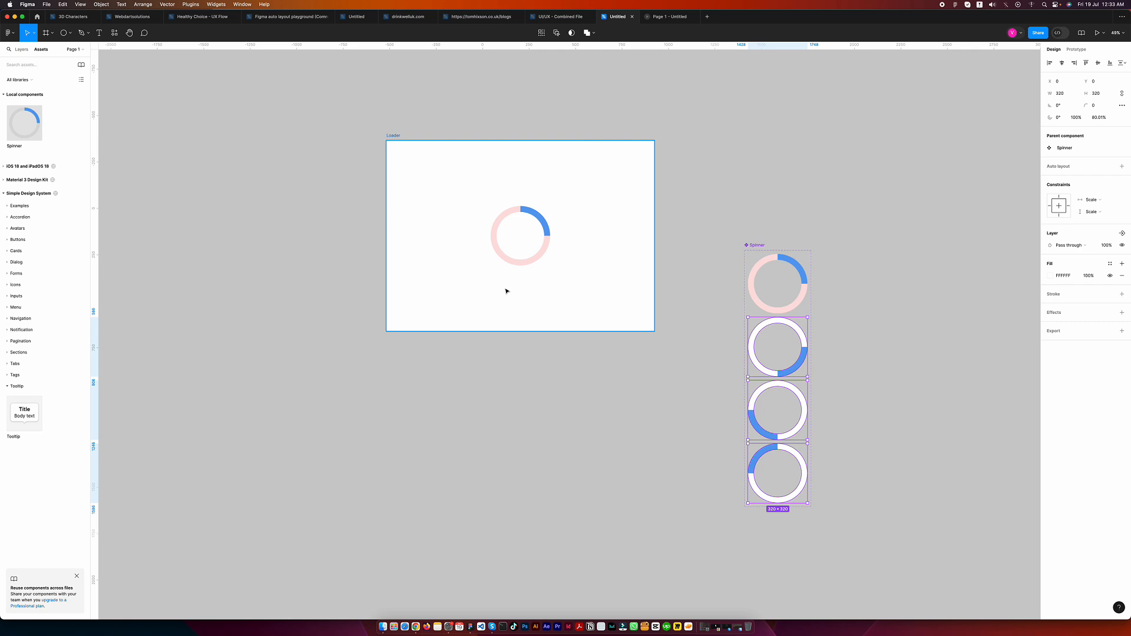
{"action": "left_click", "coordinate": [879, 325]}
{"action": "scroll", "coordinate": [866, 341], "scroll_direction": "down", "scroll_amount": 2}
{"action": "scroll", "coordinate": [869, 344], "scroll_direction": "up", "scroll_amount": 5}
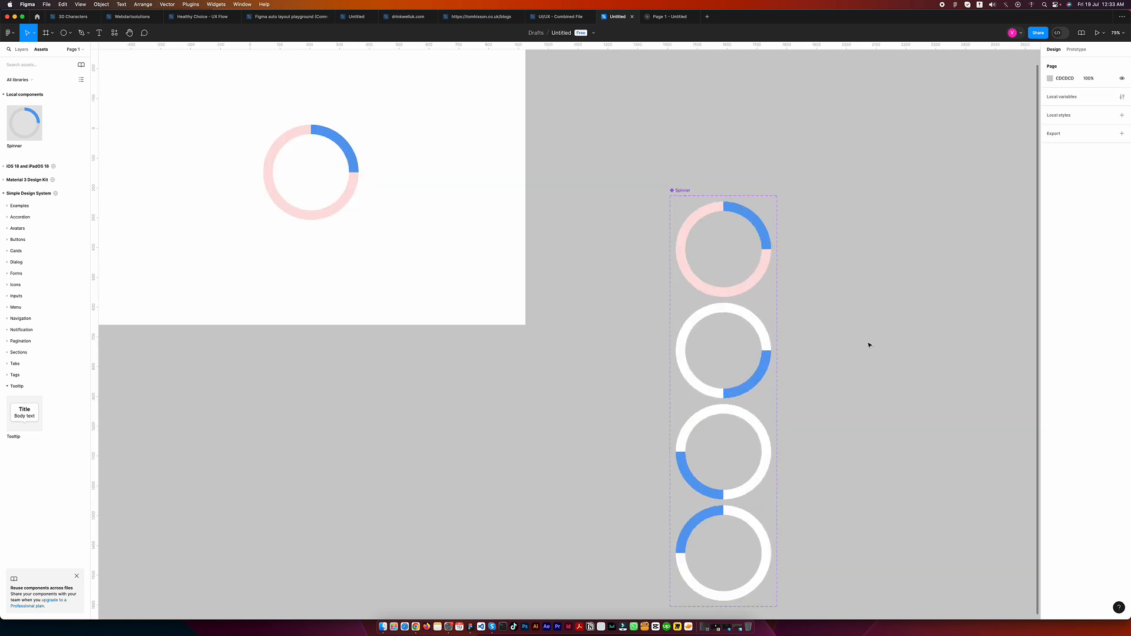
Step: Select the Ellipse 1 ring layer in all four Spinner variants together
{"action": "scroll", "coordinate": [866, 341], "scroll_direction": "down", "scroll_amount": 2}
{"action": "scroll", "coordinate": [866, 341], "scroll_direction": "right", "scroll_amount": 3}
{"action": "left_click", "coordinate": [769, 323]}
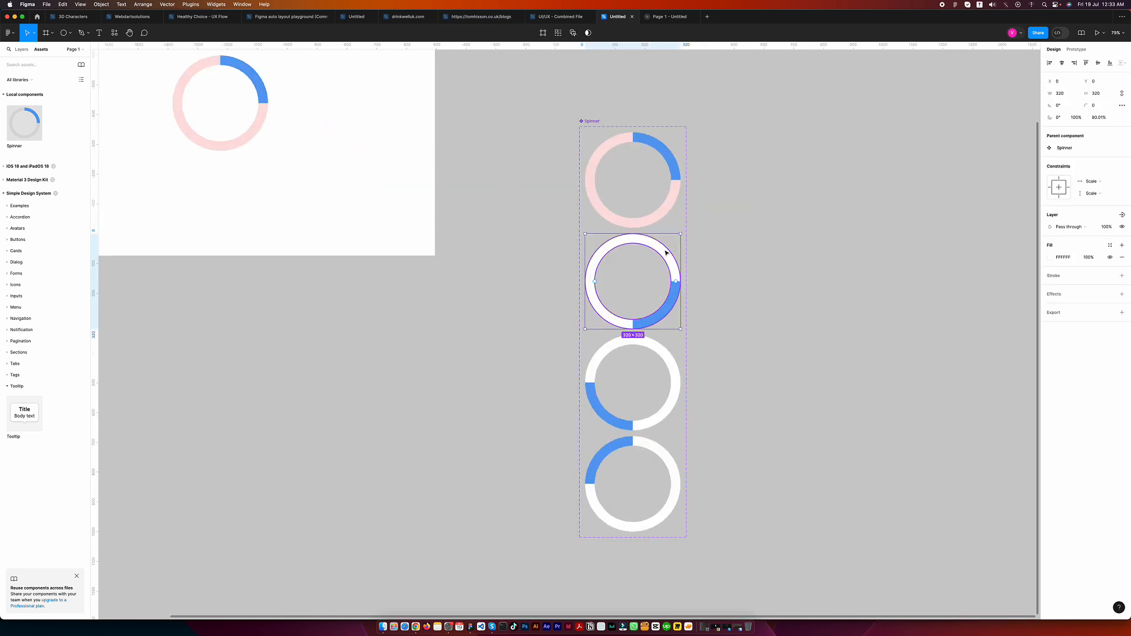
{"action": "left_click", "coordinate": [8, 50]}
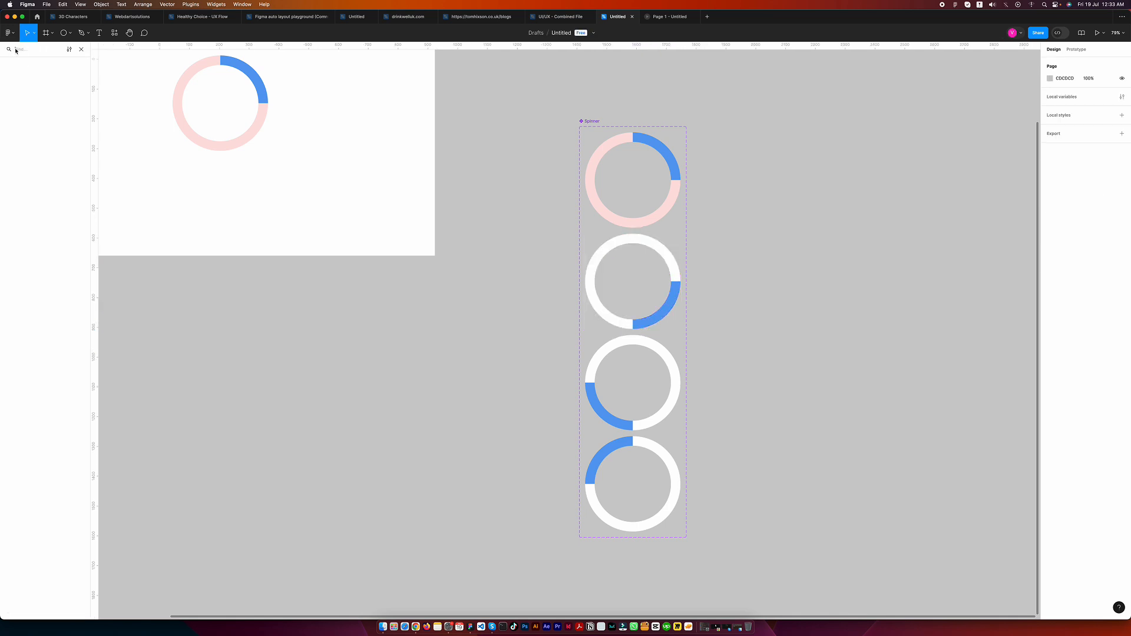
{"action": "left_click", "coordinate": [82, 50]}
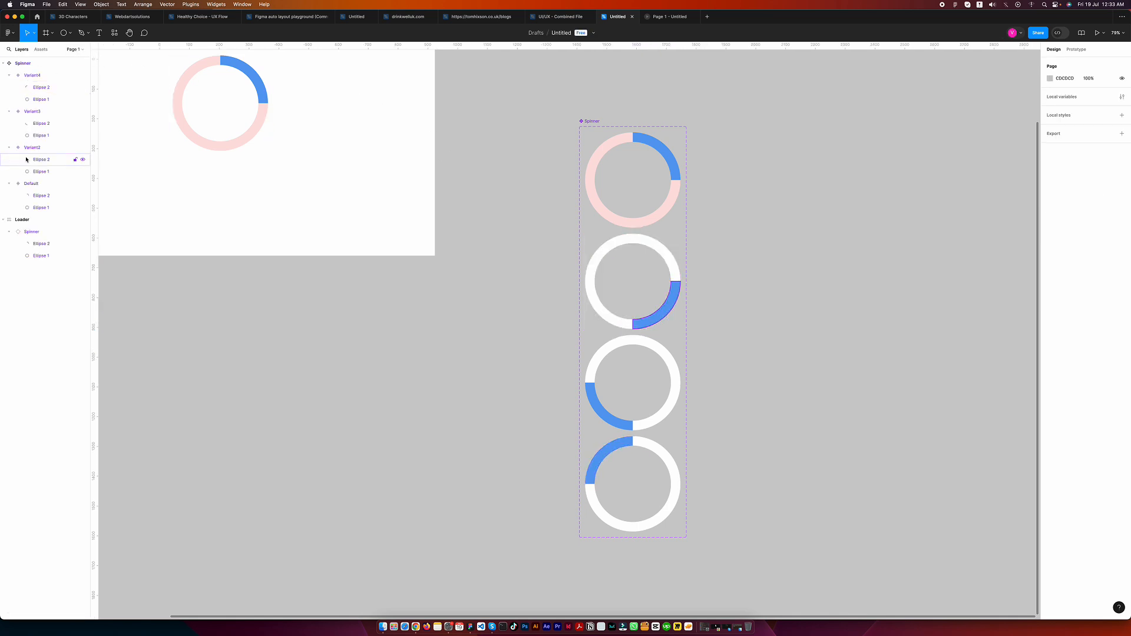
{"action": "left_click", "coordinate": [41, 99]}
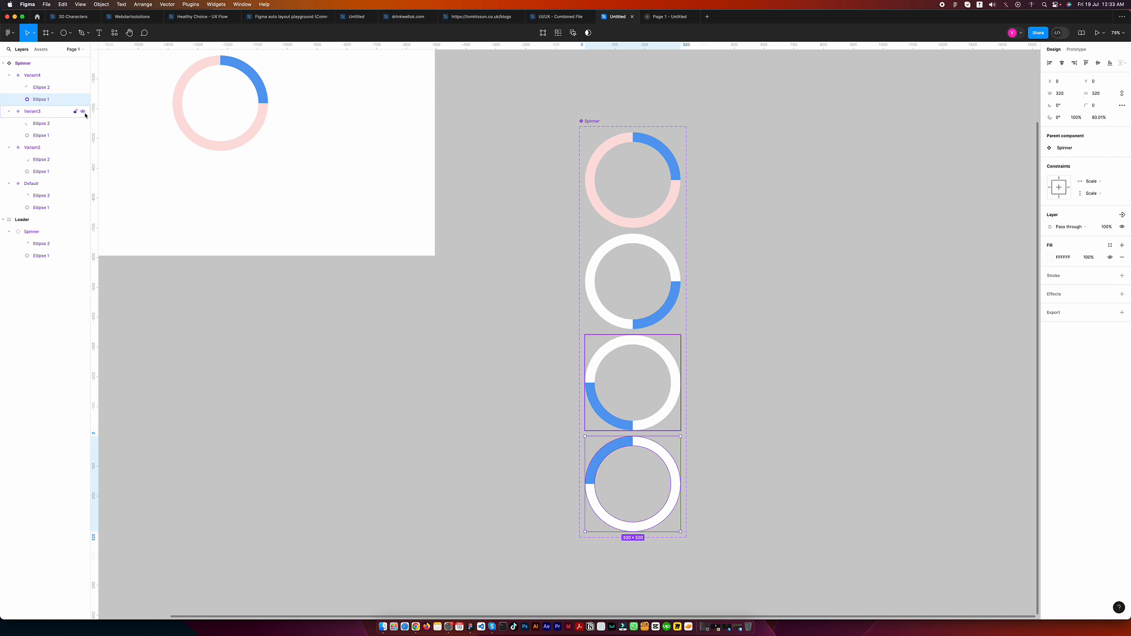
{"action": "left_click", "coordinate": [48, 137], "text": "shift"}
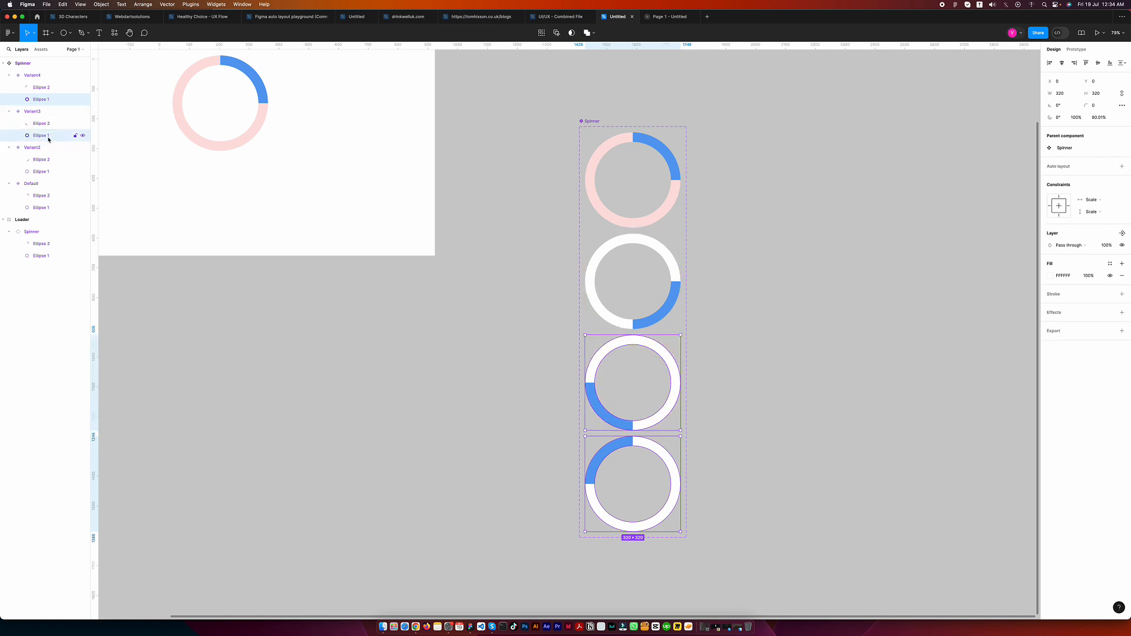
{"action": "left_click", "coordinate": [42, 208], "text": "shift"}
{"action": "left_click", "coordinate": [42, 172], "text": "shift"}
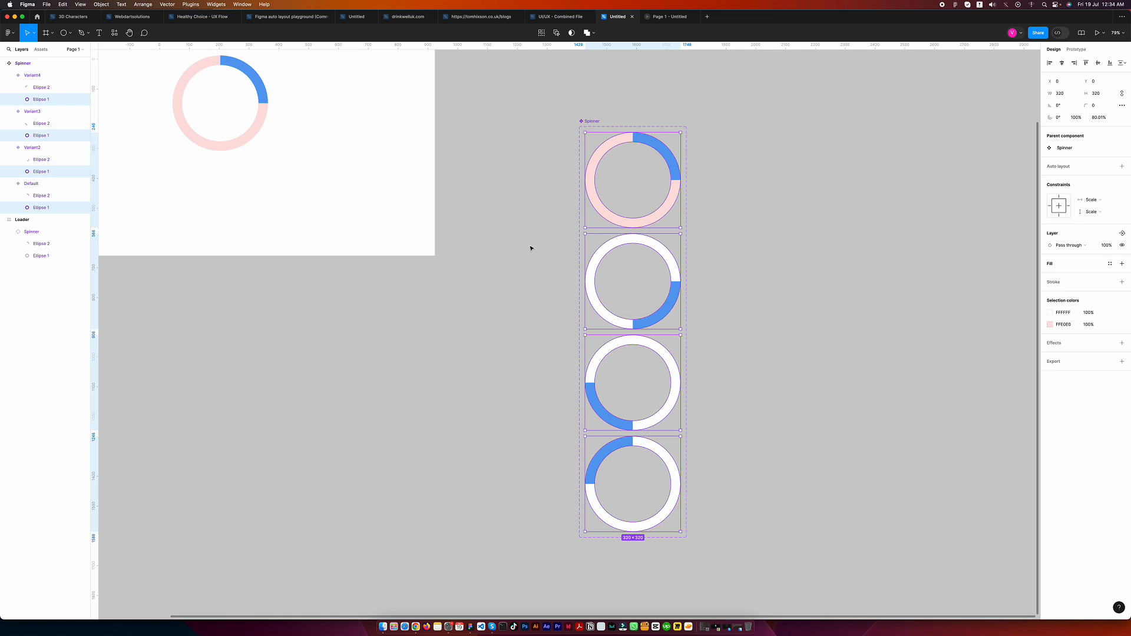
Step: Try to sample a fill from the Loader frame's spinner for all four selected rings, and undo the sampled fill
{"action": "key", "text": "i"}
{"action": "left_click", "coordinate": [244, 138]}
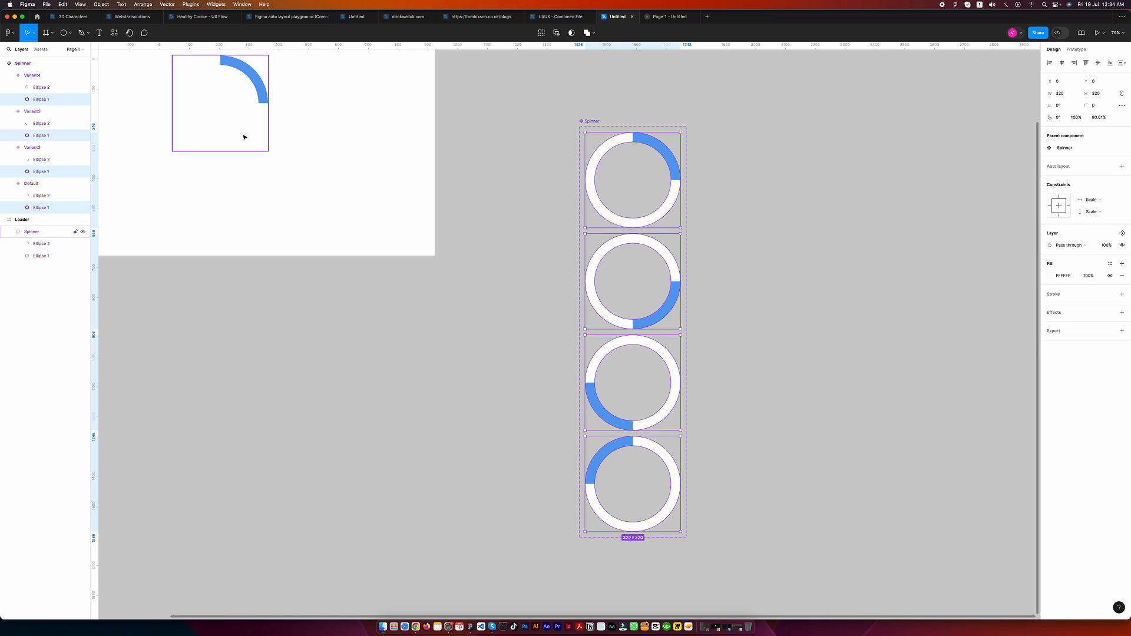
{"action": "key", "text": "super+z"}
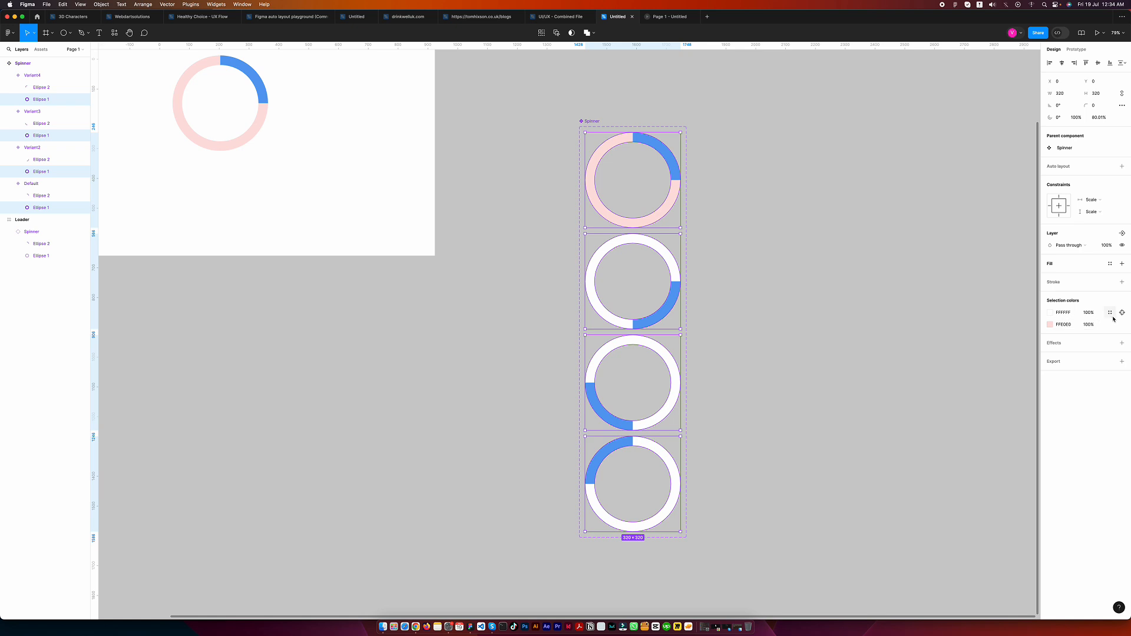
Step: Replace the white selection color of the selected rings with FFE0E0 and deselect them
{"action": "left_click", "coordinate": [1050, 313]}
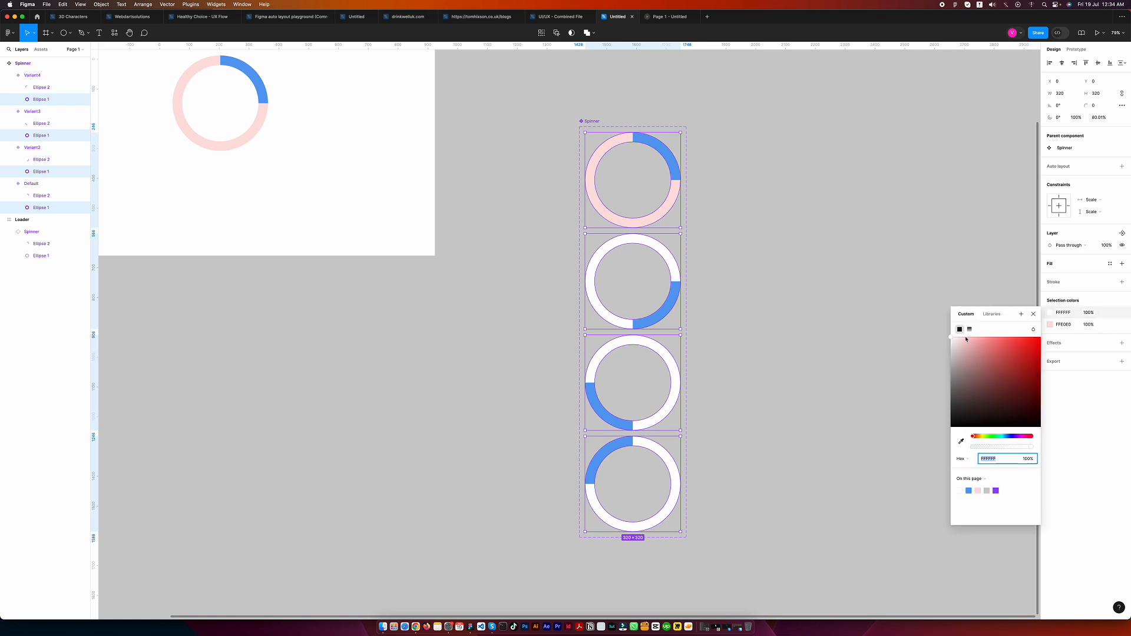
{"action": "left_click", "coordinate": [1067, 324]}
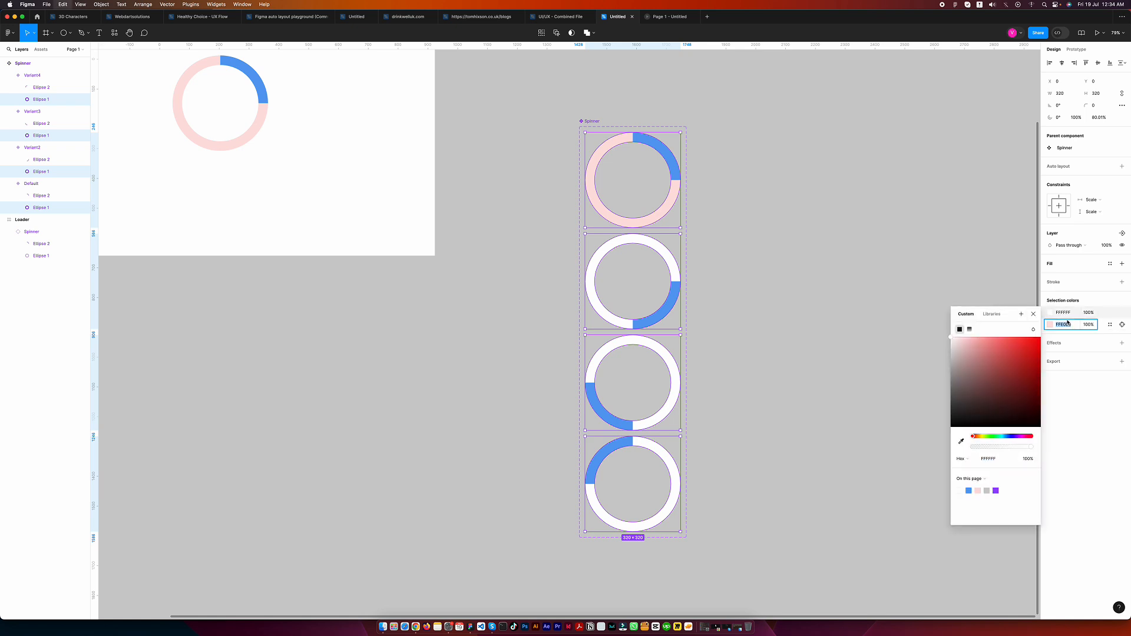
{"action": "left_click", "coordinate": [1071, 313]}
{"action": "type", "text": "FFE0E0"}
{"action": "key", "text": "Return"}
{"action": "left_click", "coordinate": [813, 259]}
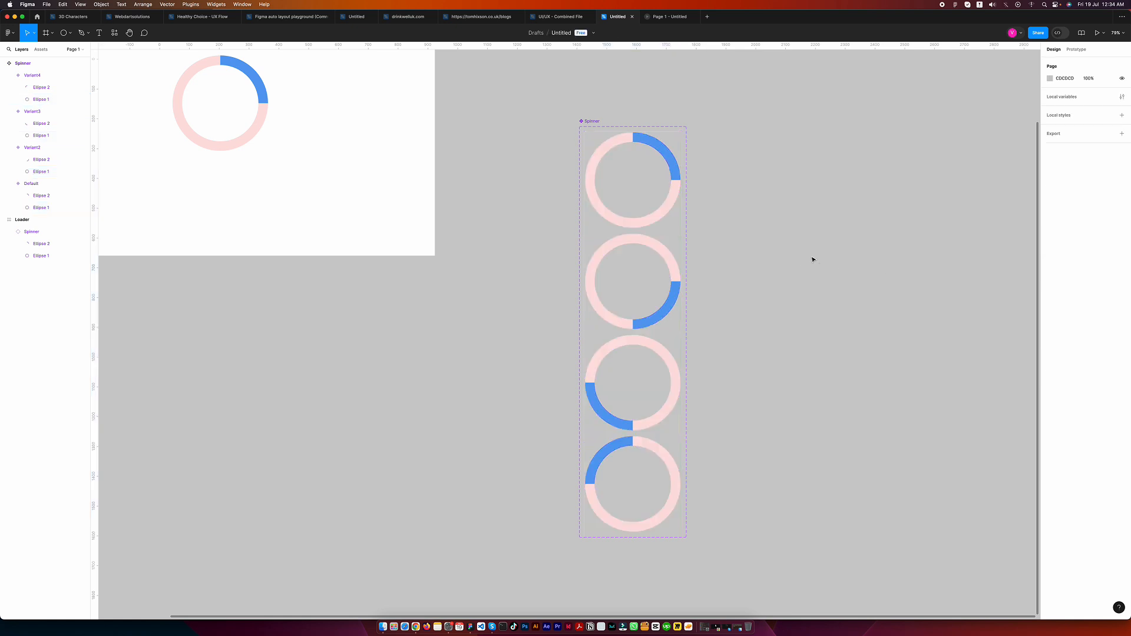
Step: Switch to the running prototype of the Loader frame to check the recolored spinner animation
{"action": "scroll", "coordinate": [833, 246], "scroll_direction": "down", "scroll_amount": 5}
{"action": "left_click_drag", "start_coordinate": [688, 159], "coordinate": [753, 225]}
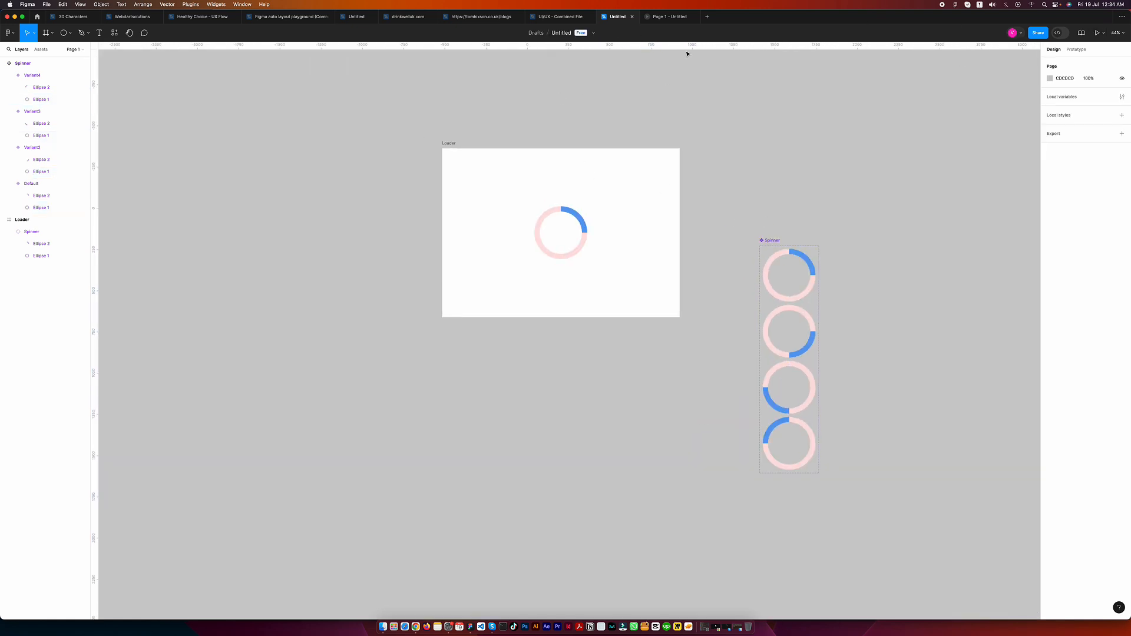
{"action": "left_click", "coordinate": [465, 153]}
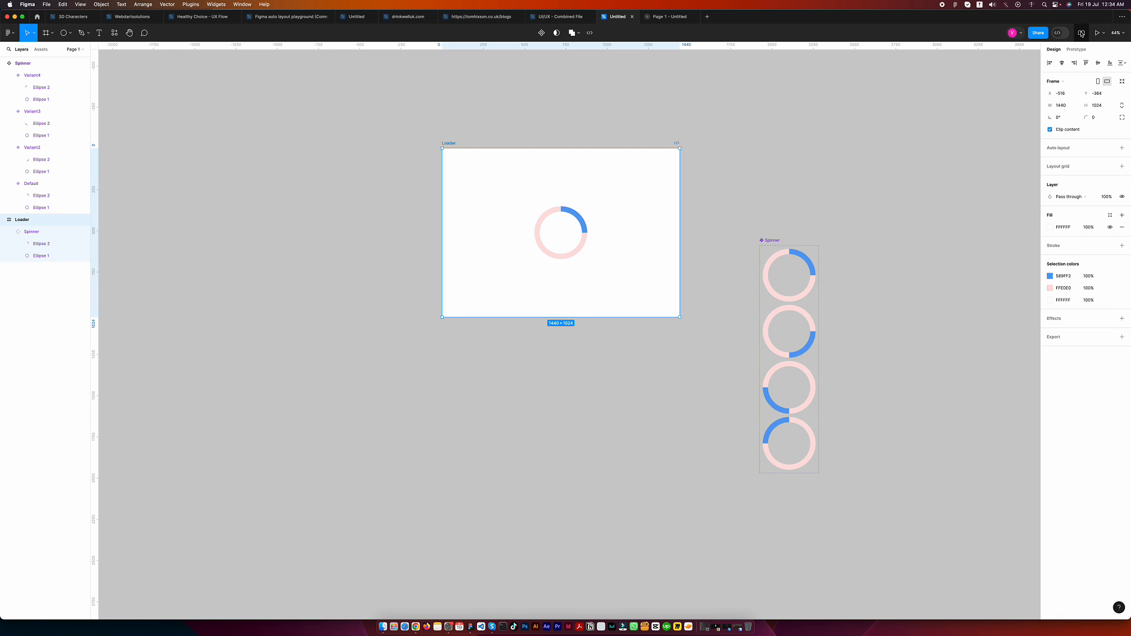
{"action": "left_click", "coordinate": [696, 20]}
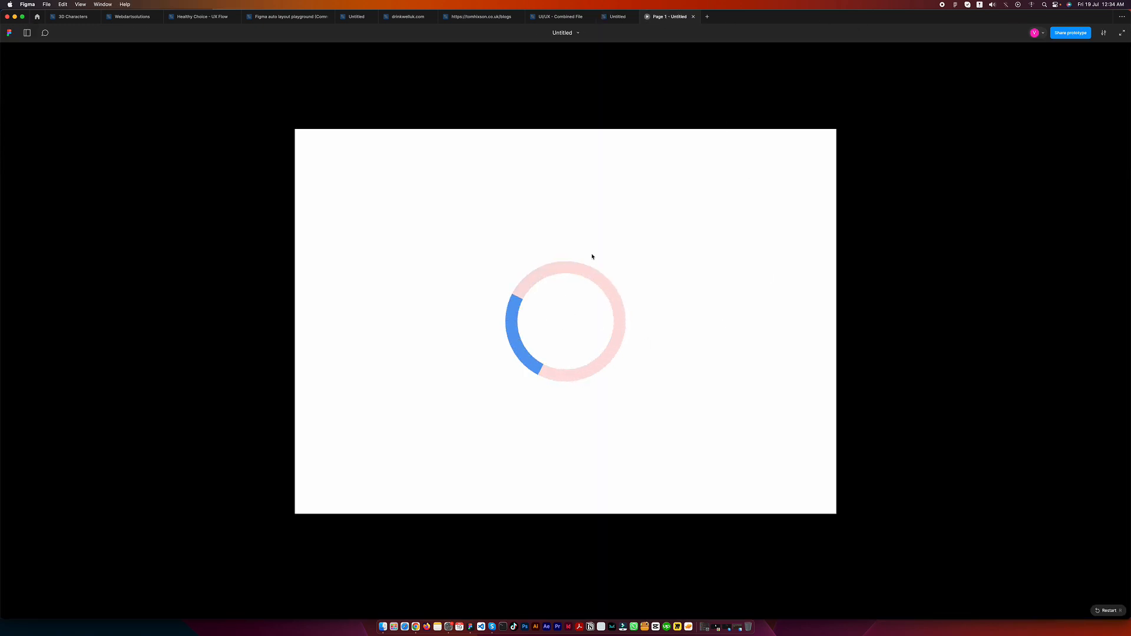